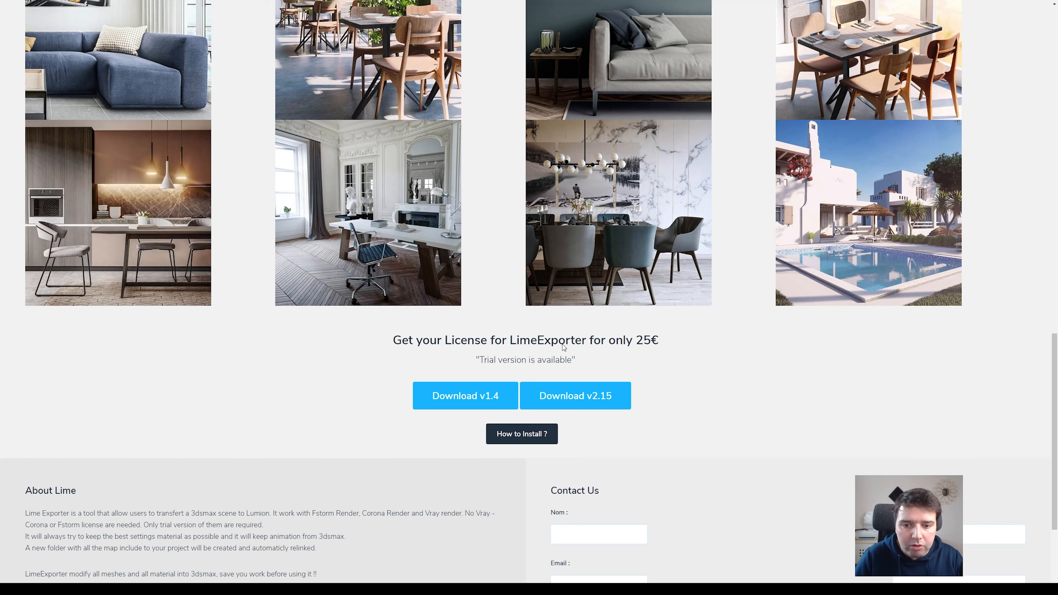
Step: Review the LimeExporter license offer and site information, and open the account registration page
left_click_drag(633, 341, 682, 339)
left_click(757, 344)
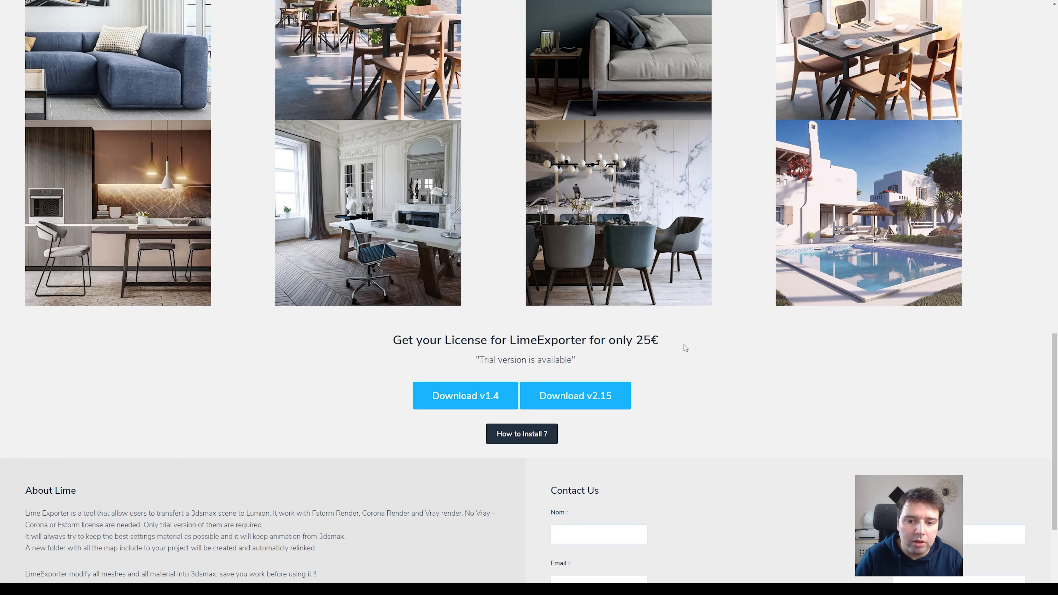
scroll(685, 348, "down", 1)
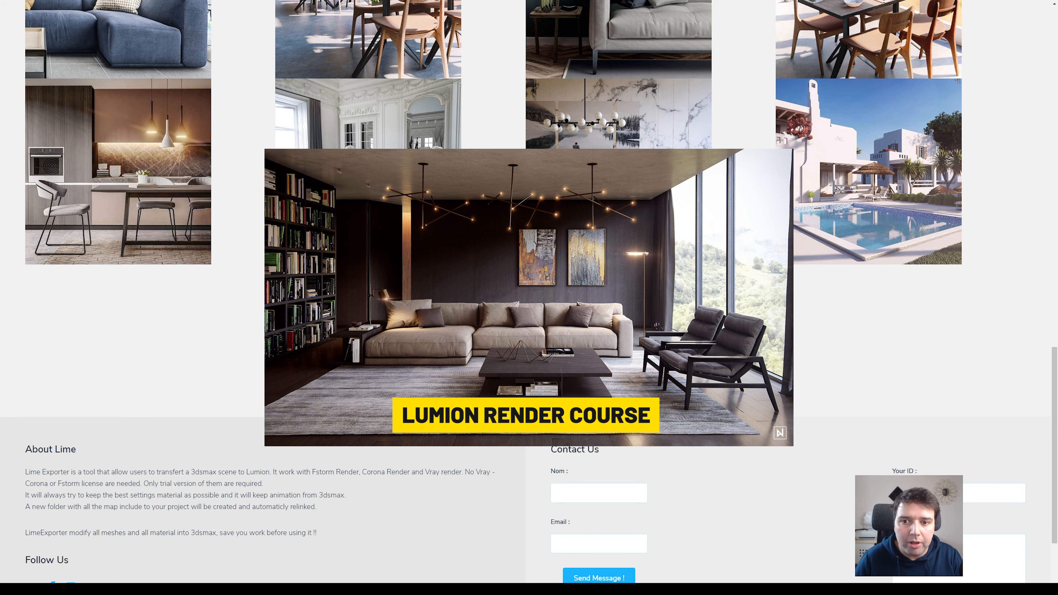
scroll(693, 304, "down", 2)
scroll(693, 301, "up", 20)
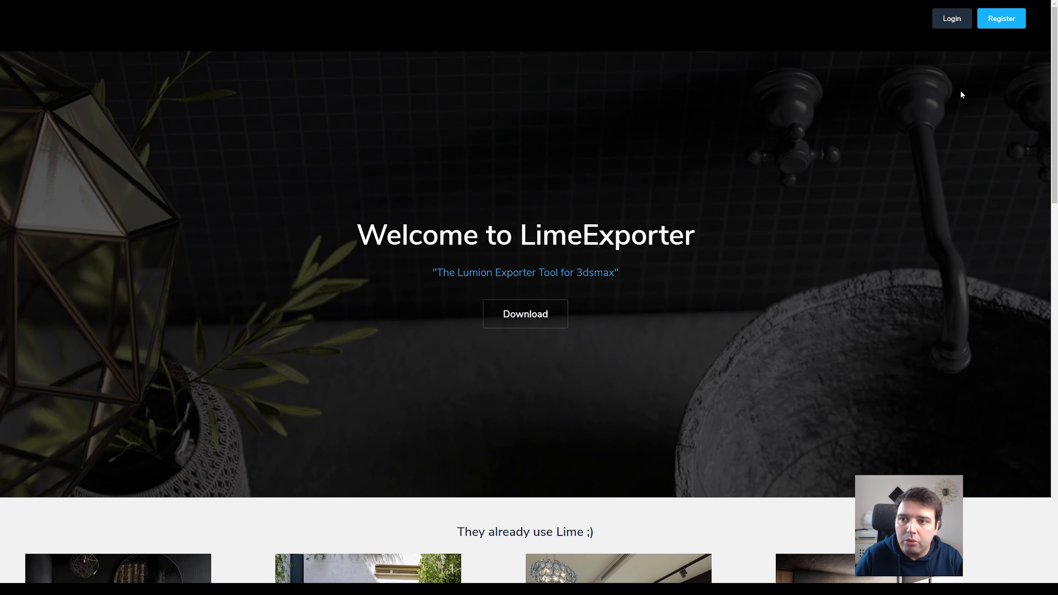
left_click(1002, 20)
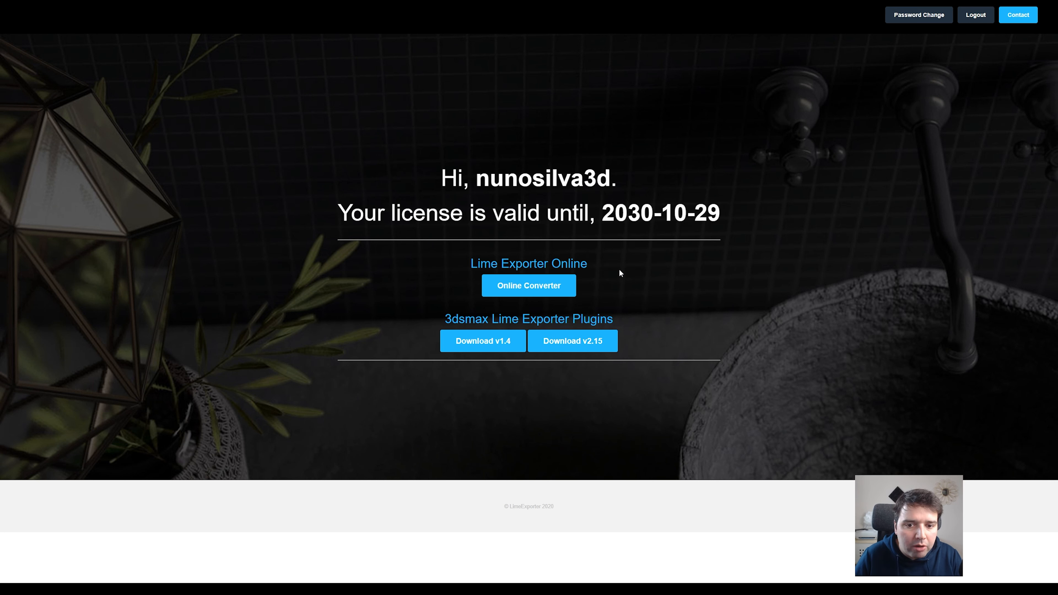
Step: Open the Lime Exporter online converter and view the preview images of TV Wall | set 137 on 3dsky
left_click(564, 288)
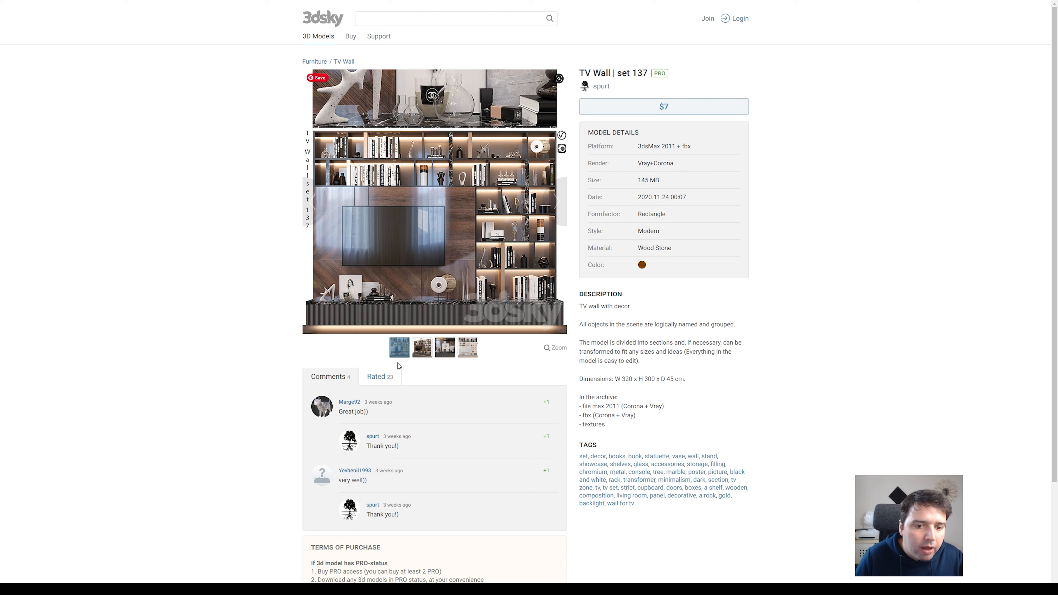
left_click(421, 348)
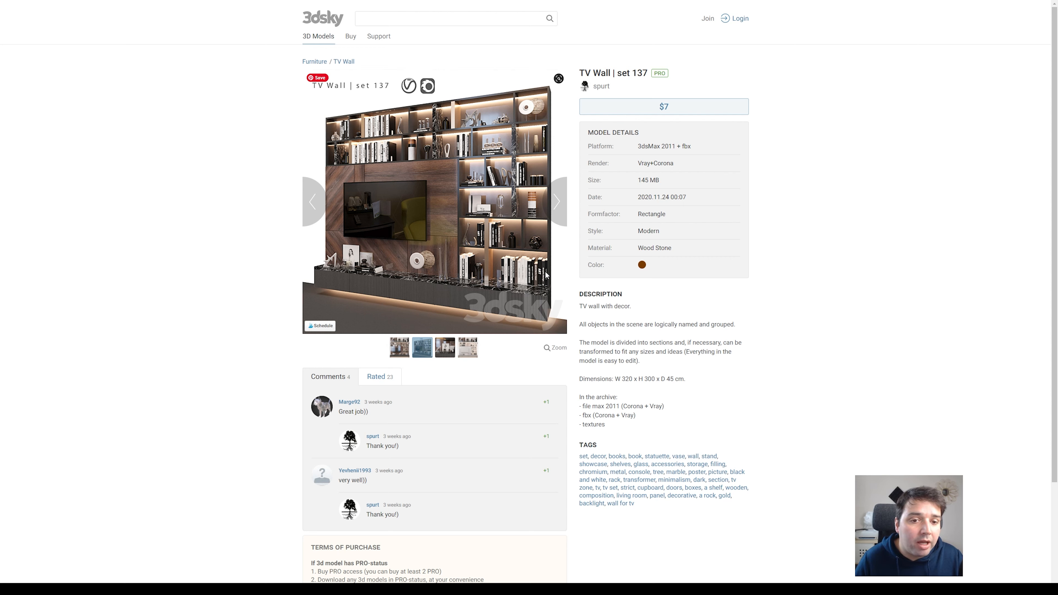
left_click(403, 352)
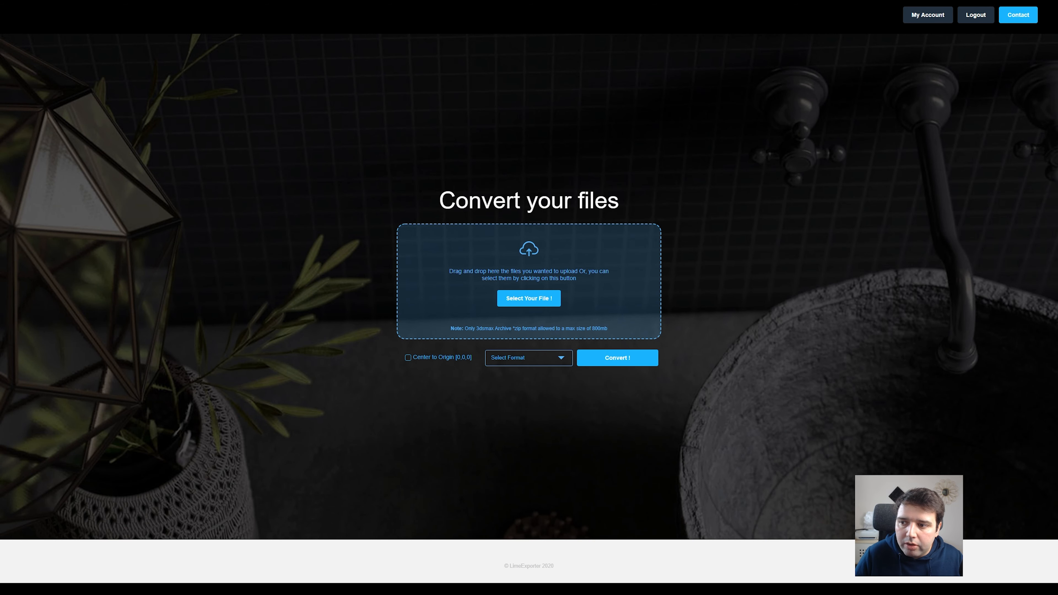
Step: Upload TV_wall_set_0137.zip to the online converter and convert it to the fbx format
left_click_drag(763, 185, 526, 294)
left_click(535, 358)
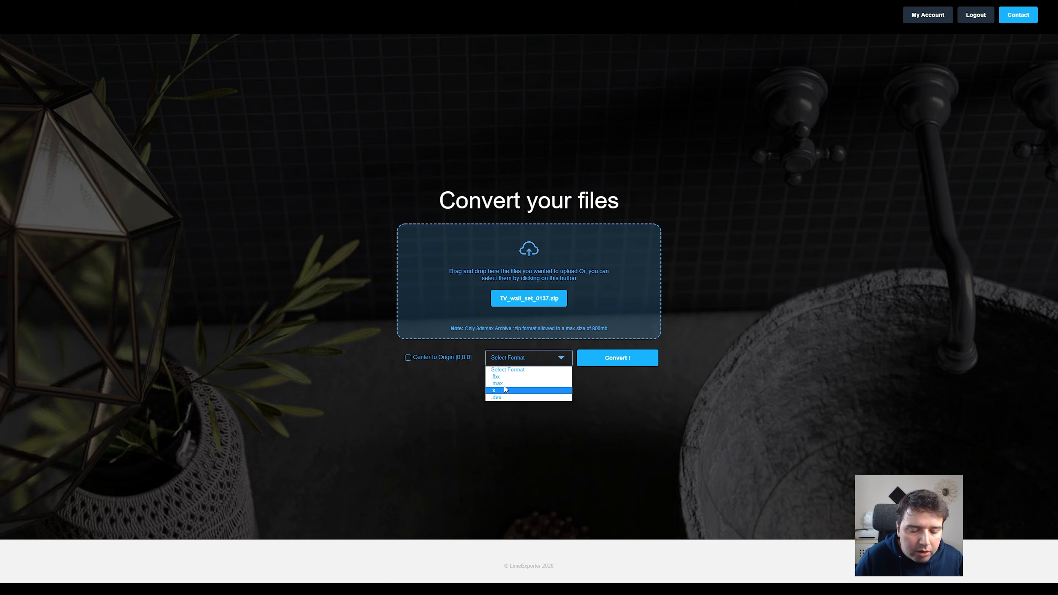
left_click(496, 377)
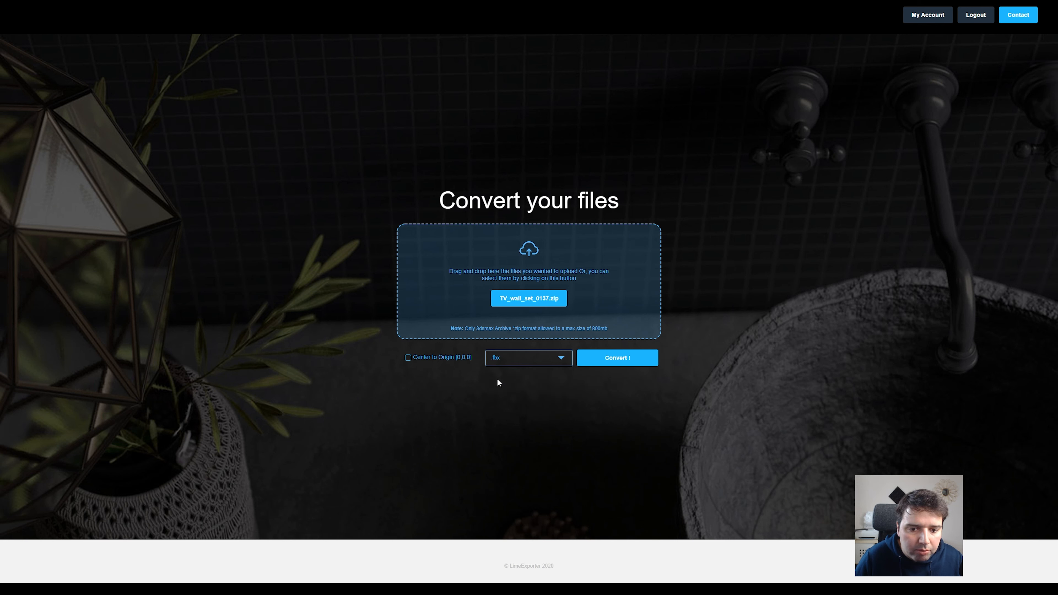
left_click(634, 359)
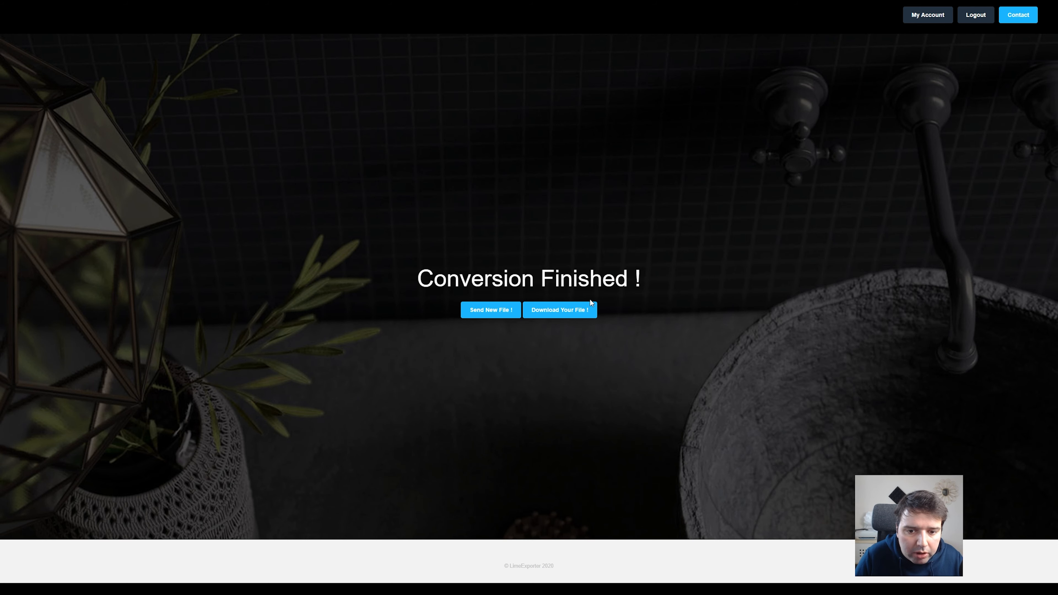
Step: Download the converted archive and open its _LimeExporter folder
left_click(570, 313)
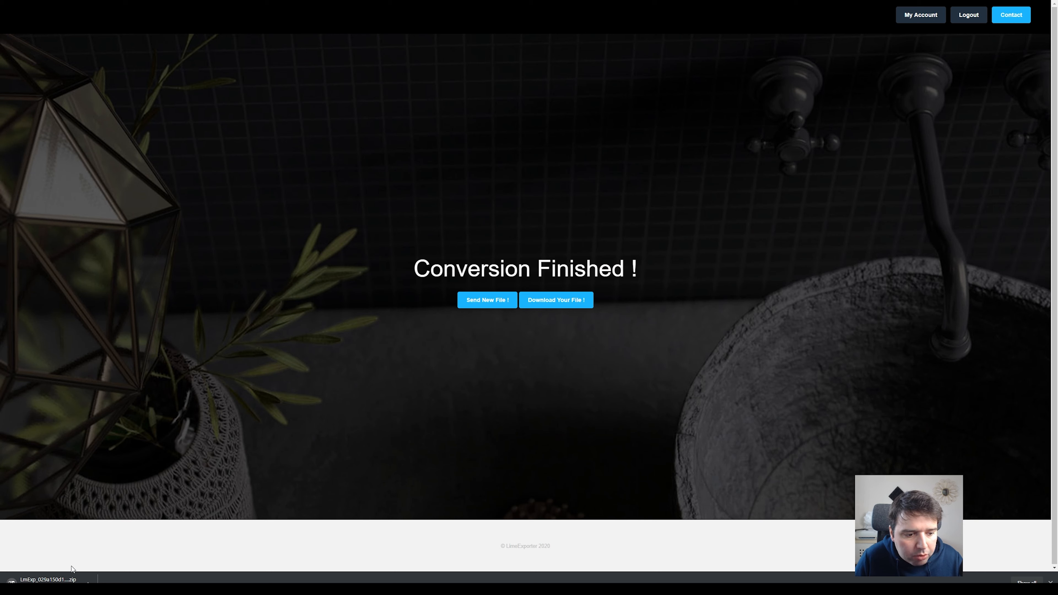
left_click(47, 579)
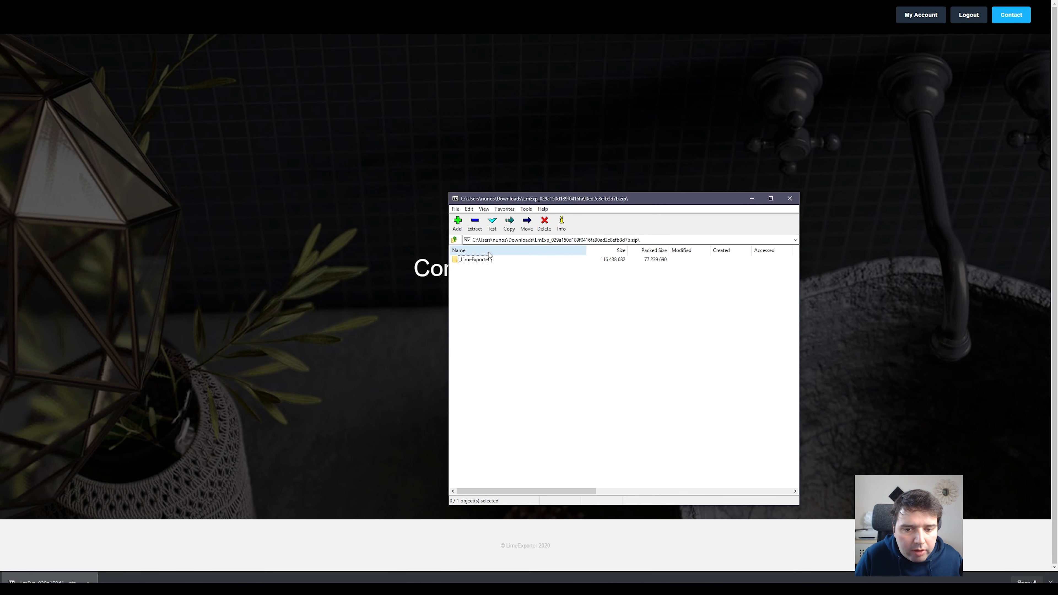
double_click(474, 260)
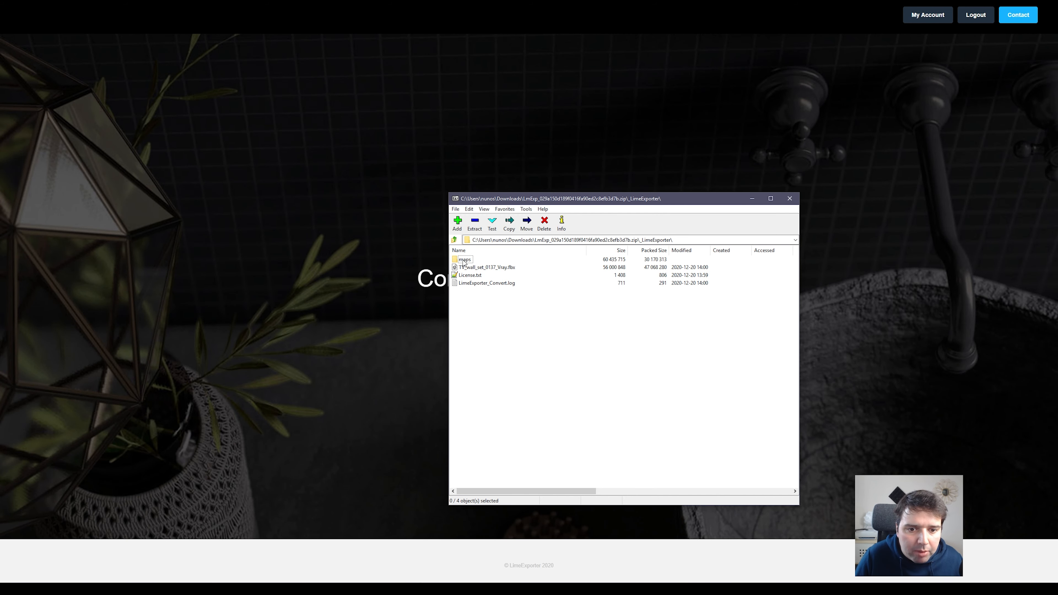
Step: Examine the texture files inside the archive's maps folder and return to the _LimeExporter folder
double_click(464, 260)
scroll(516, 359, "down", 12)
scroll(524, 351, "up", 7)
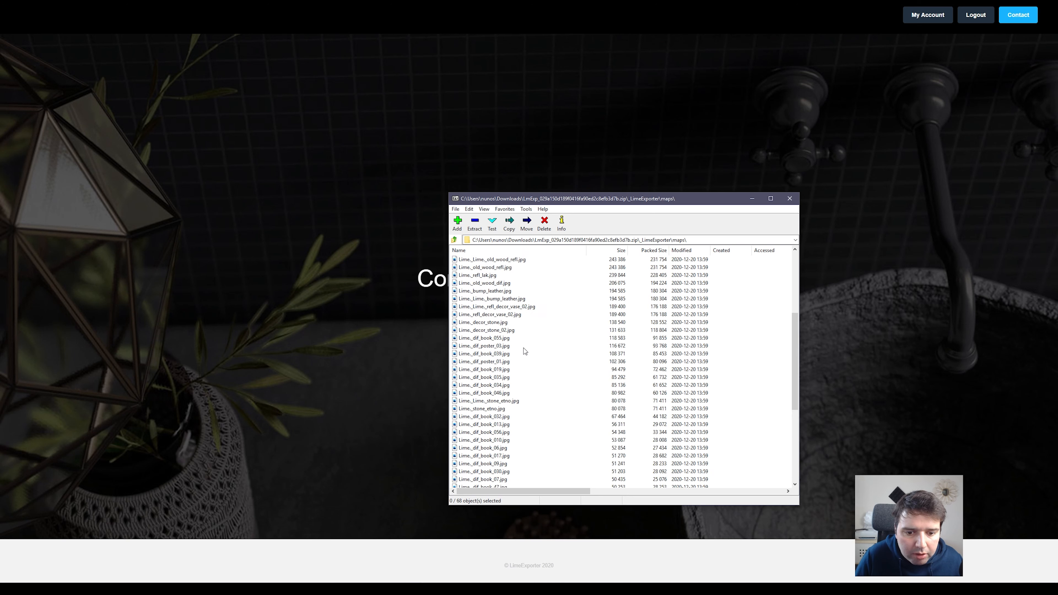
scroll(525, 352, "up", 5)
left_click(454, 240)
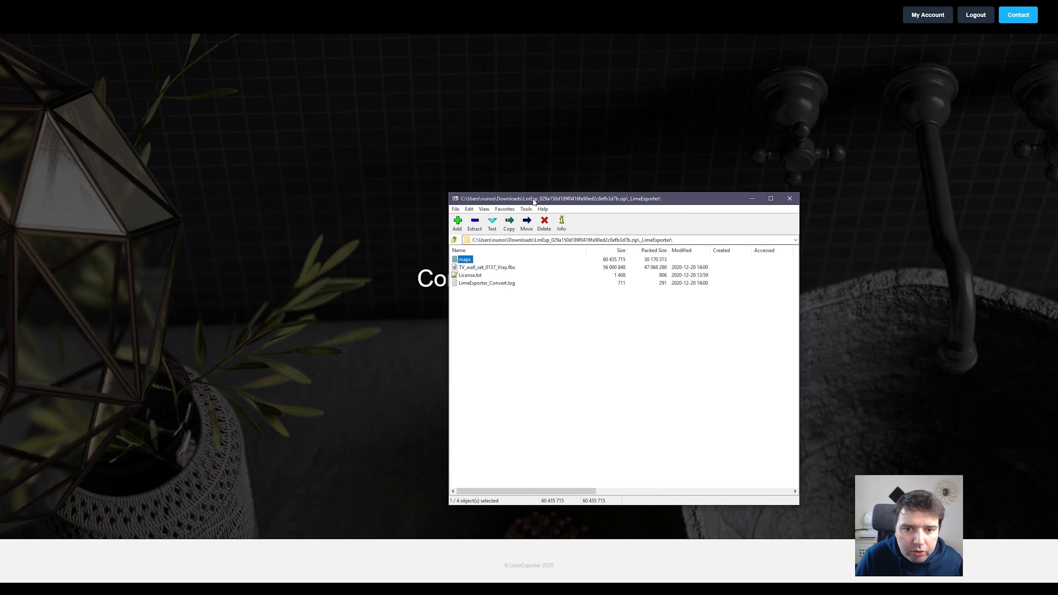
Step: Return to the archive's root and switch to the TV Wall set 137 folder in the file explorer
left_click(454, 240)
left_click_drag(542, 201, 669, 211)
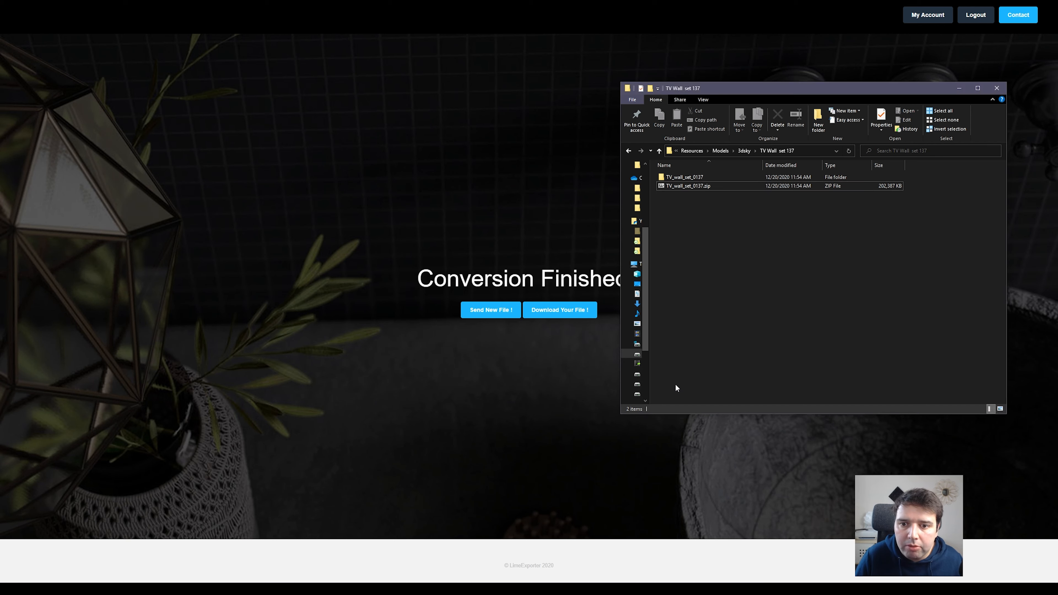
left_click(664, 264)
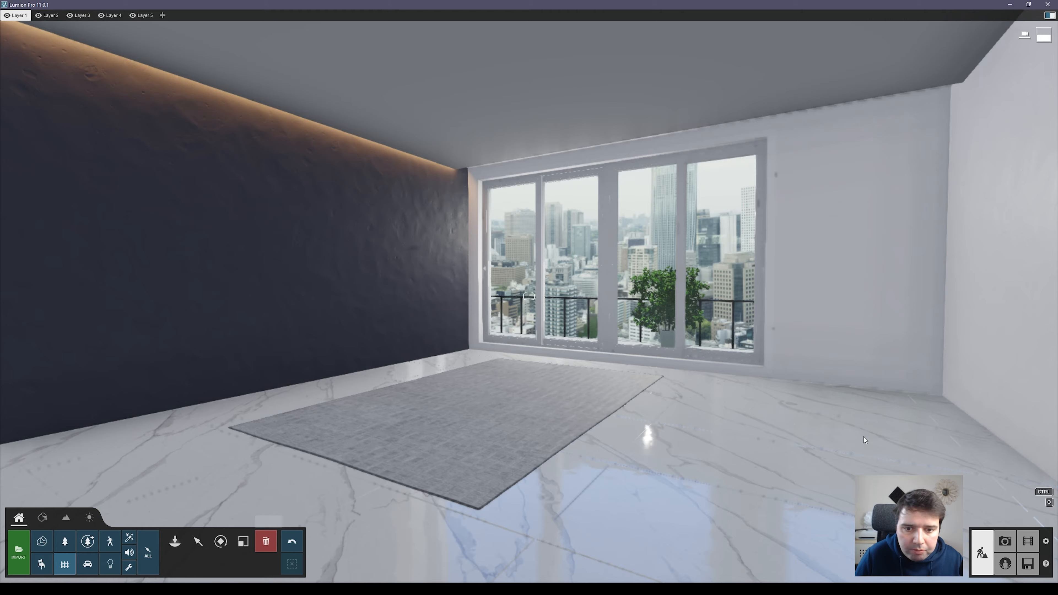
Step: Switch to Lumion and choose TV_wall_set_0137_Corona.fbx from the _LimeExporter folder as a new model to import
right_click_drag(863, 437, 816, 434)
key("s")
right_click_drag(529, 296, 544, 327)
key("e")
key("w")
key("q")
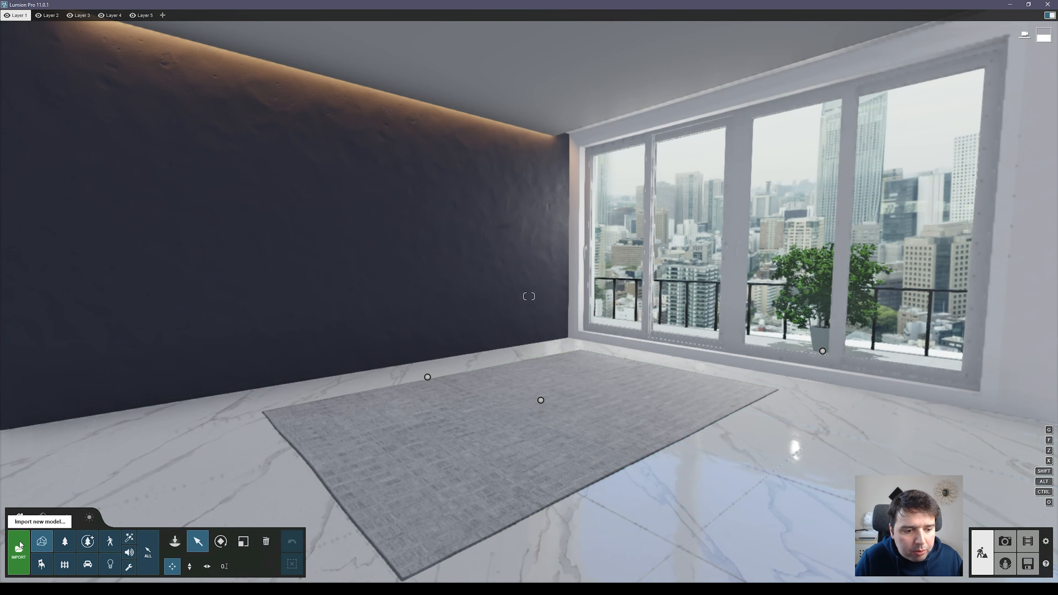
left_click(20, 546)
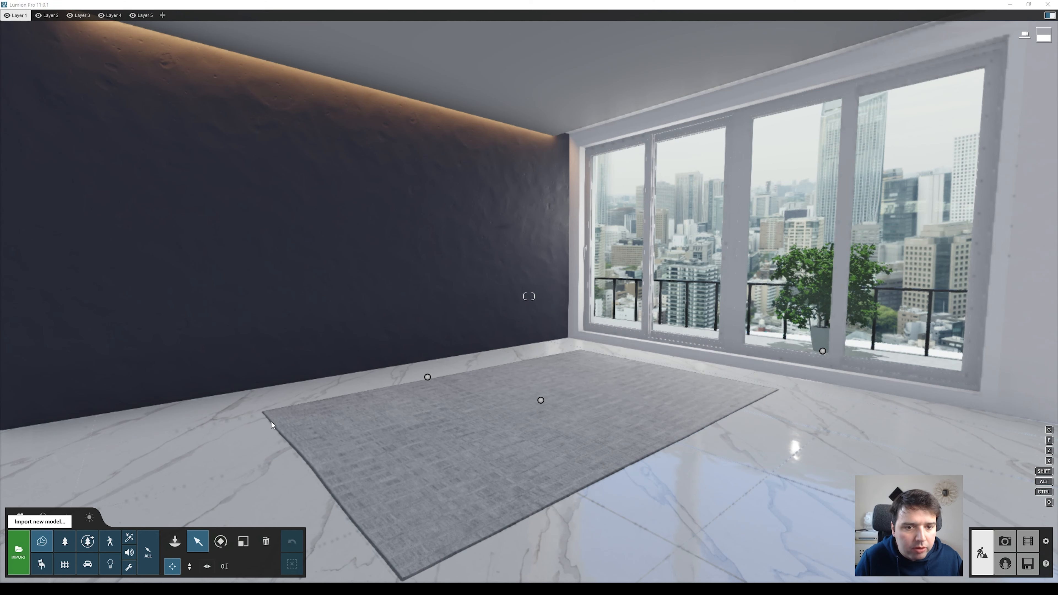
left_click(221, 33)
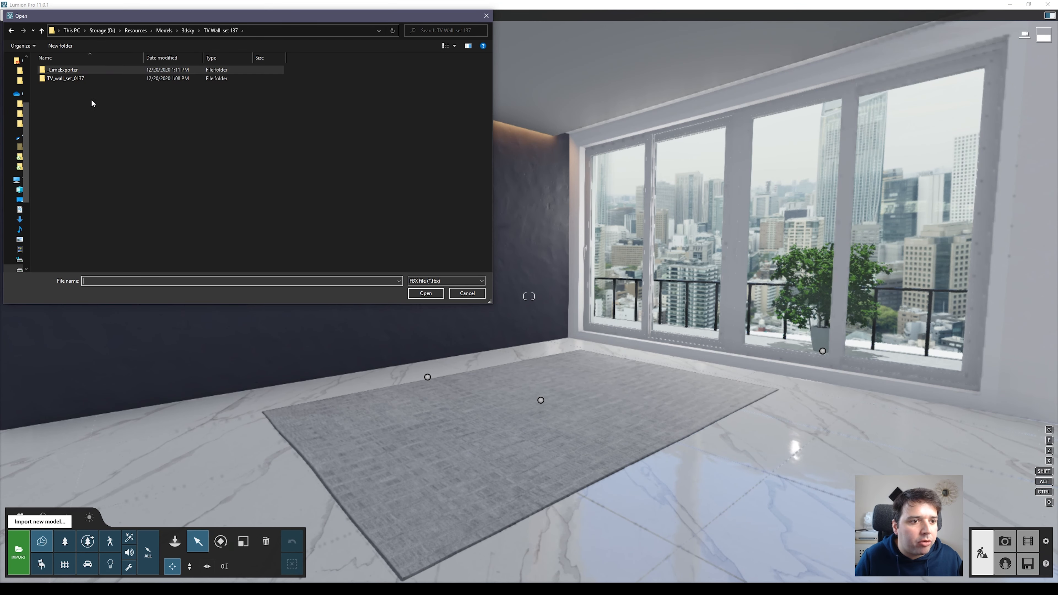
double_click(62, 74)
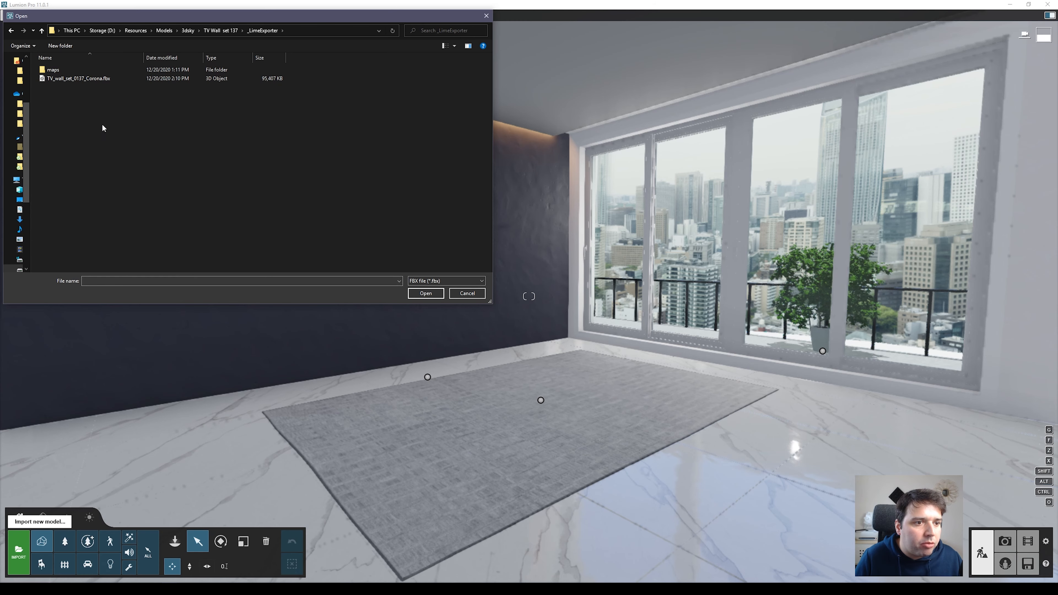
left_click(83, 78)
left_click(425, 292)
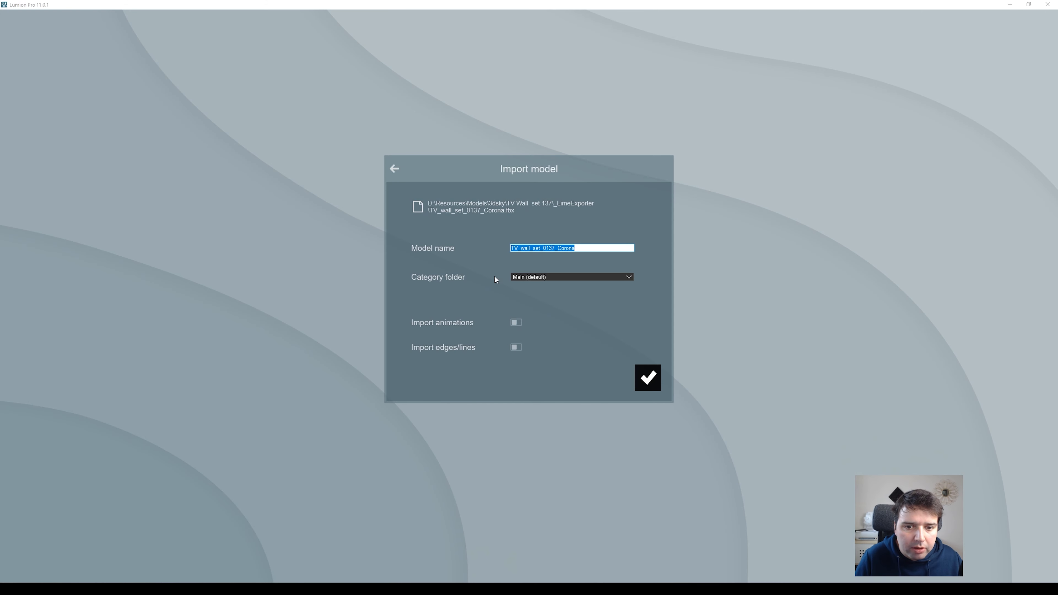
Step: Shorten the model name to TV_wall_set_0137, choose its category folder and import the model
key("End")
key("BackSpace")
key("BackSpace")
key("BackSpace")
key("BackSpace")
key("BackSpace")
key("BackSpace")
key("BackSpace")
left_click(591, 277)
scroll(562, 349, "down", 6)
left_click(531, 319)
left_click(647, 378)
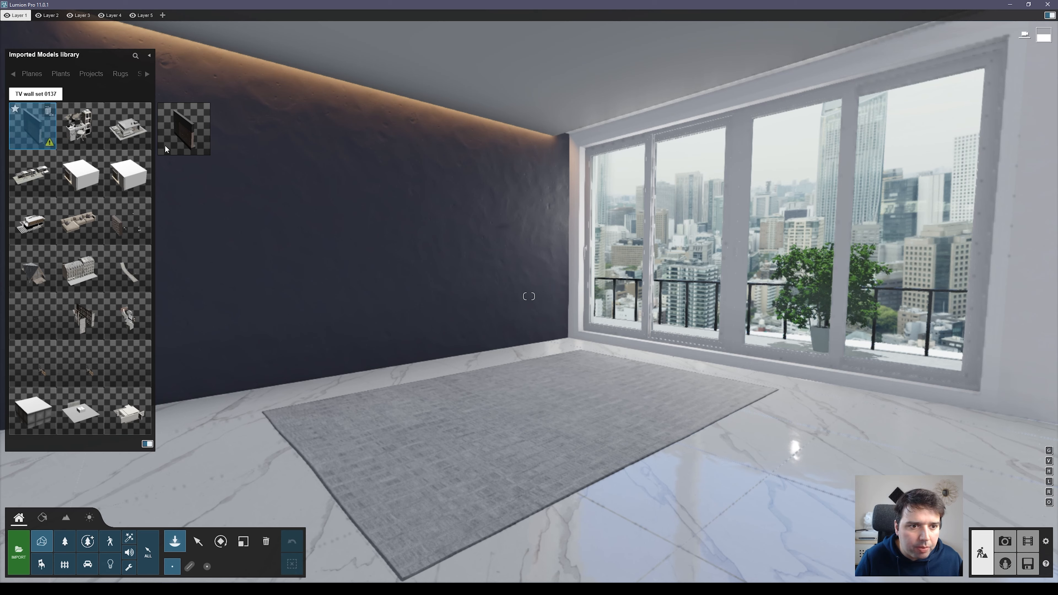
Step: Place the TV wall model against the dark wall behind the rug and adjust its height
left_click(518, 371)
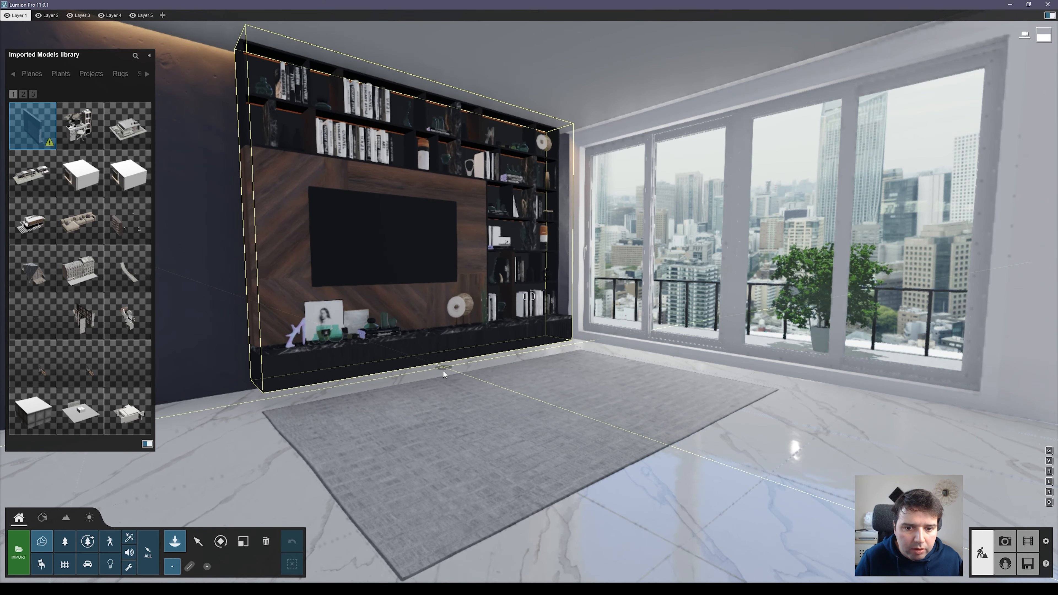
left_click(449, 374)
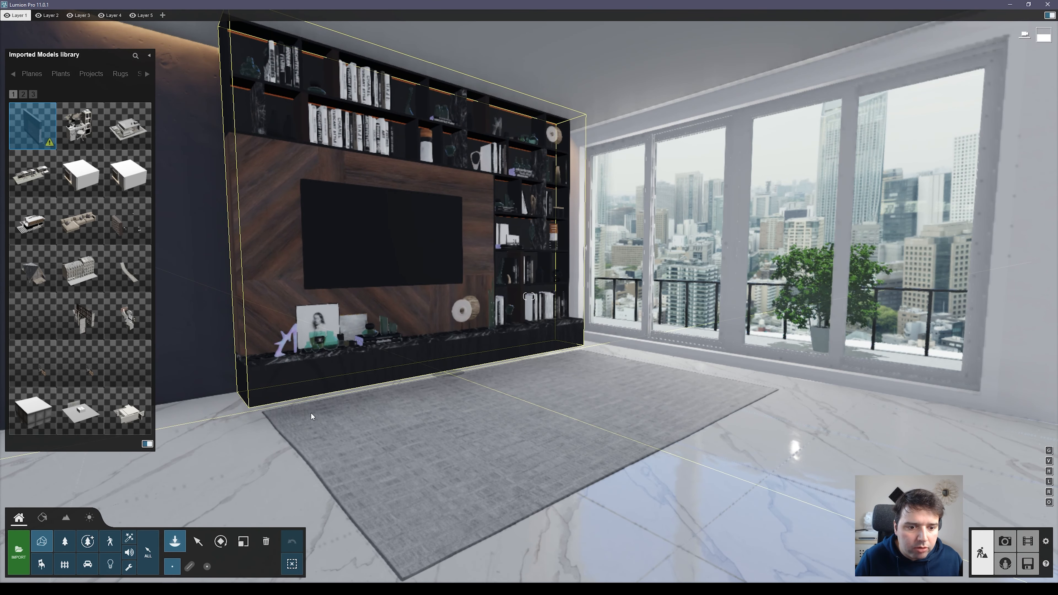
key("m")
right_click_drag(259, 437, 536, 306)
key("h")
left_click_drag(537, 292, 538, 355)
Step: Move the TV wall model slightly to refine its position along the dark wall
right_click_drag(521, 331, 429, 371)
key("d")
right_click_drag(641, 315, 662, 297)
key("s")
key("m")
left_click_drag(744, 273, 719, 280)
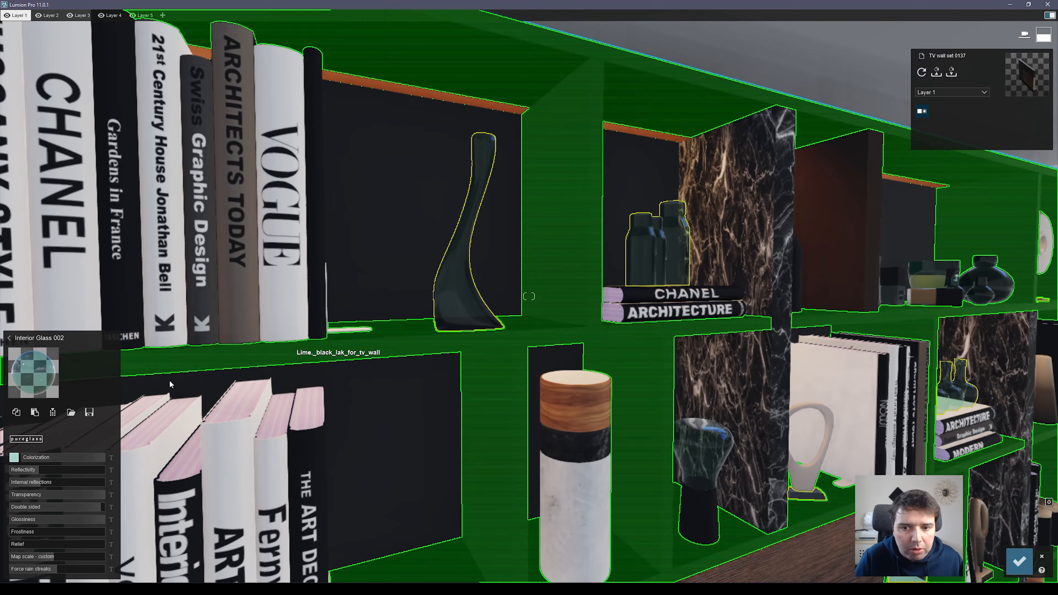
Step: Replace the material of the glass vase and bottles on the shelves with a clear indoor glass
left_click(471, 250)
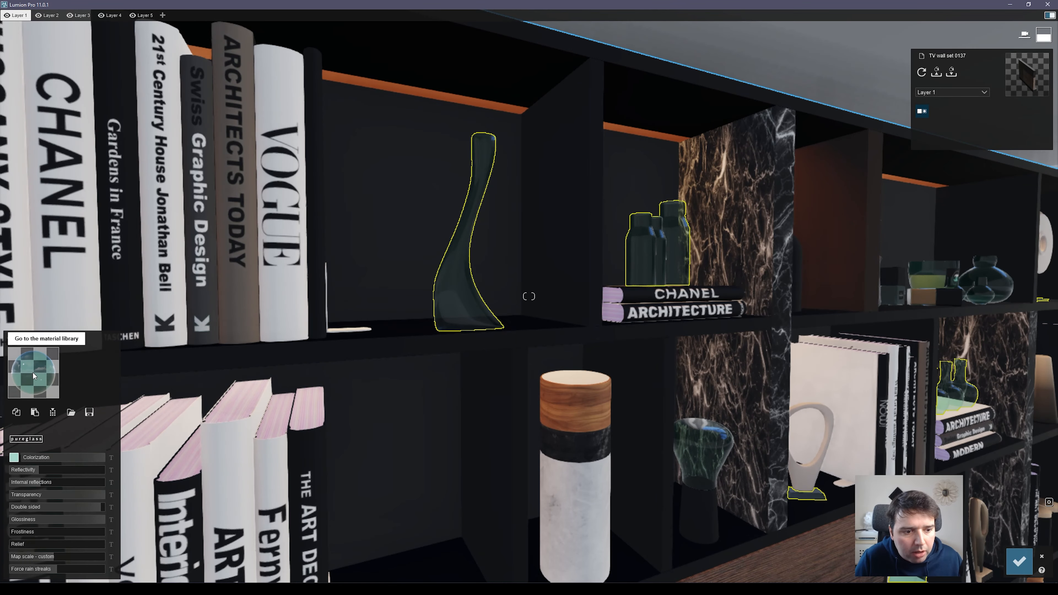
left_click(31, 447)
key("d")
right_click_drag(462, 366, 347, 366)
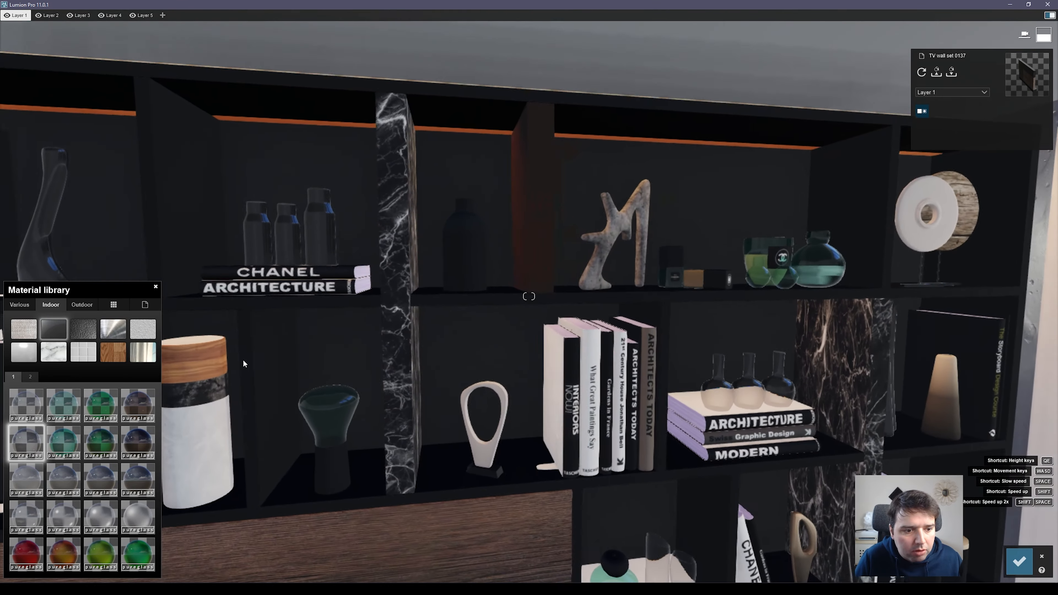
Step: Select the wooden disc's material on the uppermost shelf for inspection and save the material edits
key("d")
right_click_drag(569, 378, 463, 378)
key("w")
key("d")
right_click_drag(645, 308, 541, 233)
left_click(645, 309)
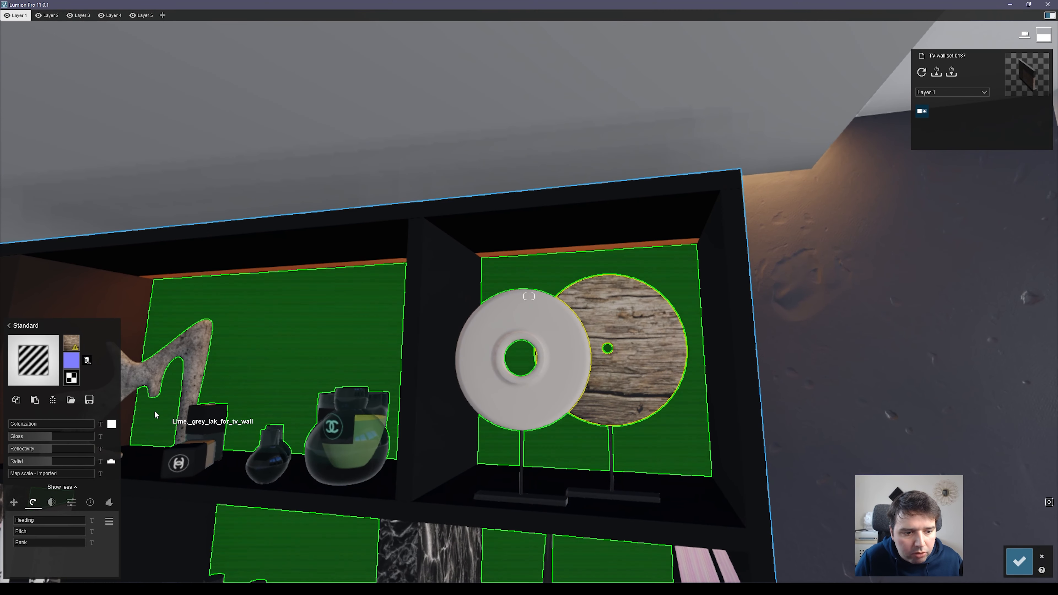
right_click_drag(529, 377, 546, 378)
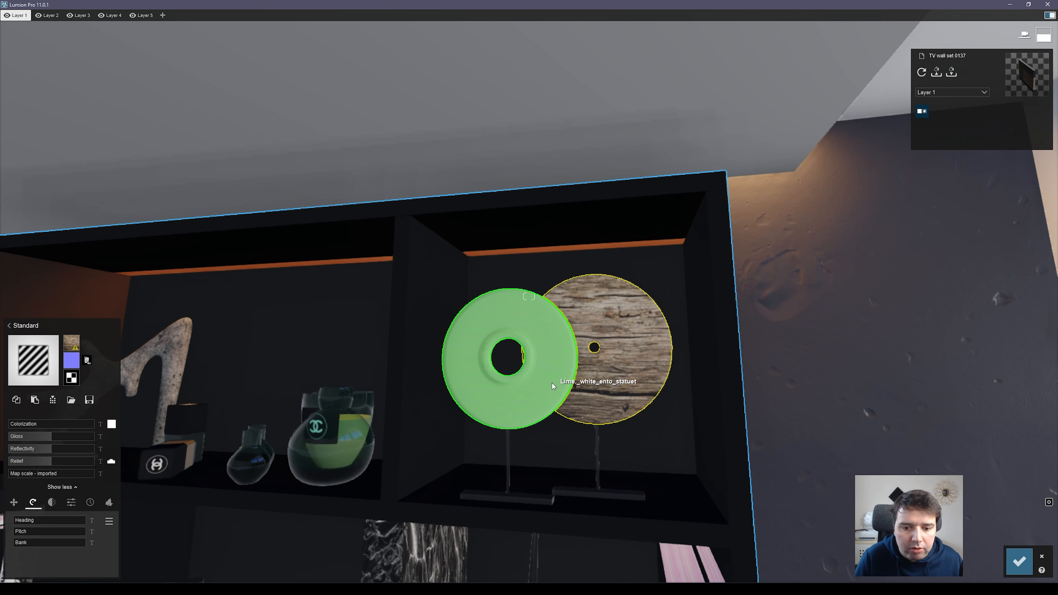
left_click(1013, 573)
Step: Assign a Standard material to the TV screen and adjust its gloss
key("s")
right_click_drag(529, 296, 333, 321)
left_click(333, 321)
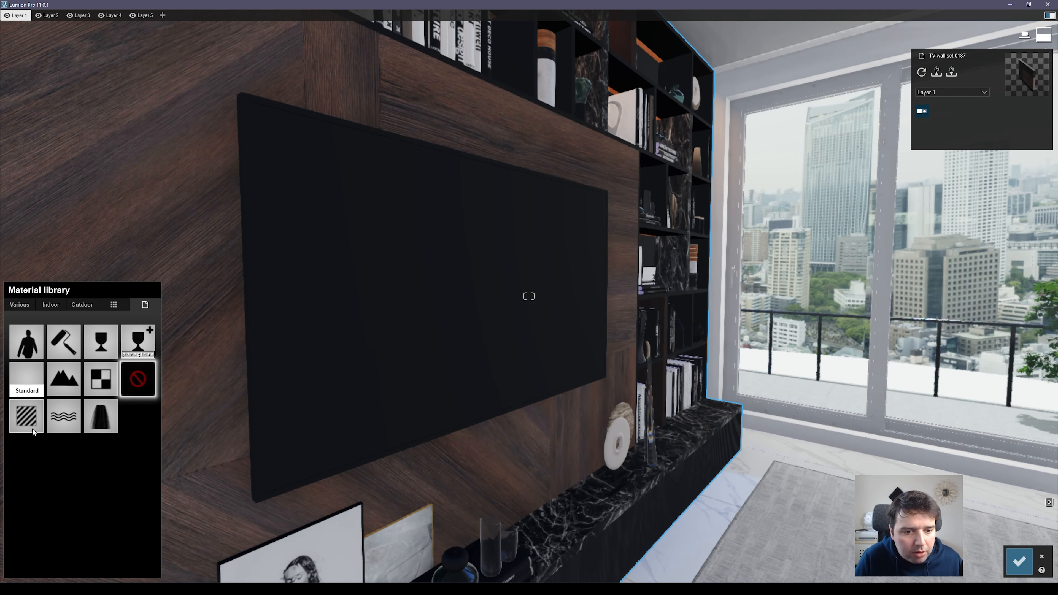
left_click(31, 423)
left_click_drag(38, 436, 39, 437)
Step: Assign a Standard material to the TV frame and set its gloss to 2.0
left_click(246, 290)
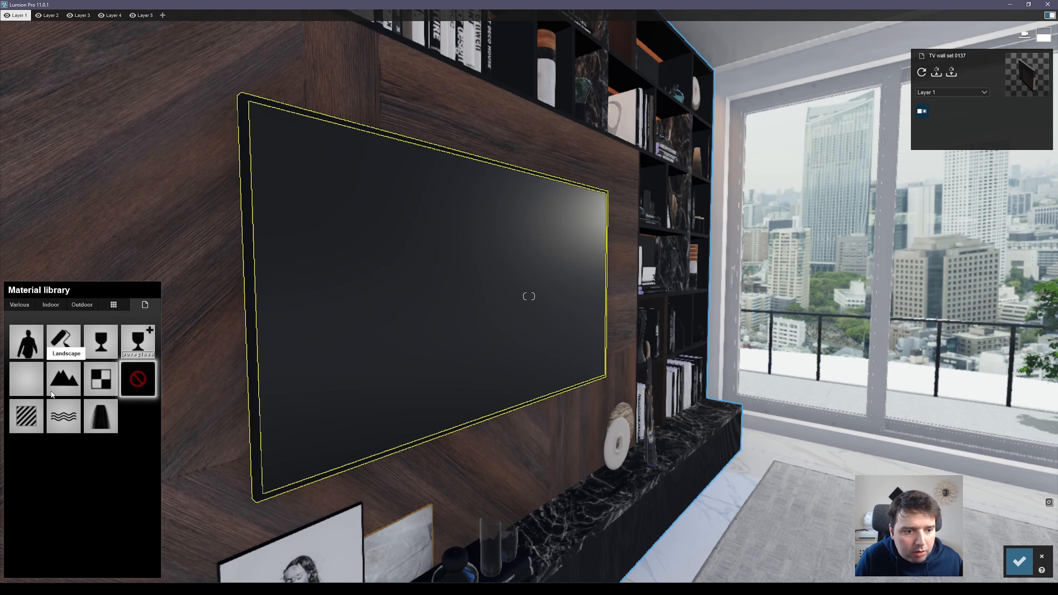
left_click(72, 429)
left_click_drag(58, 437, 117, 434)
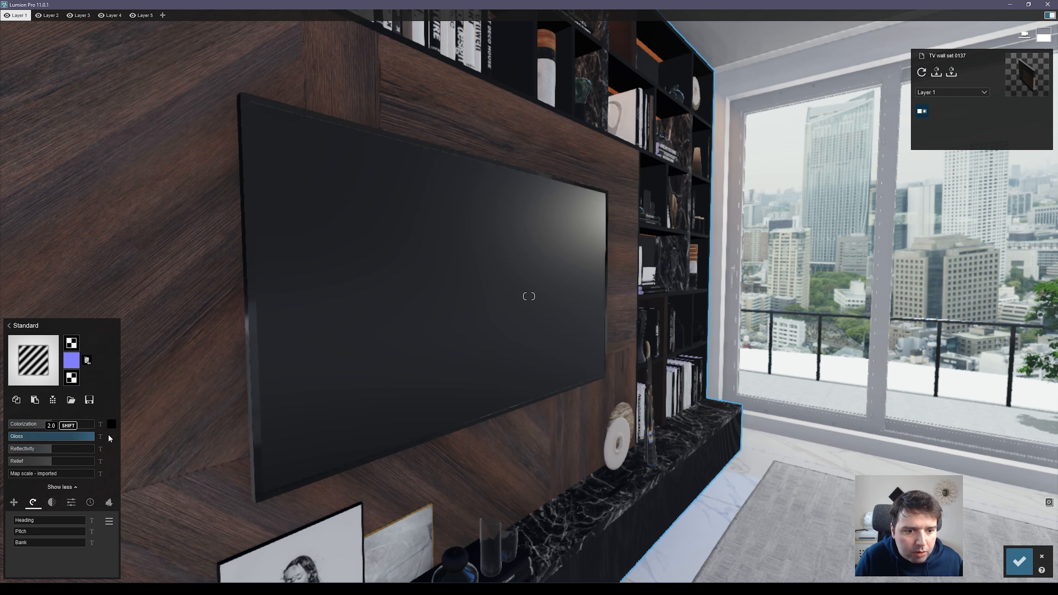
Step: Adjust the edges value in the weathering settings of the TV frame's material
left_click(90, 502)
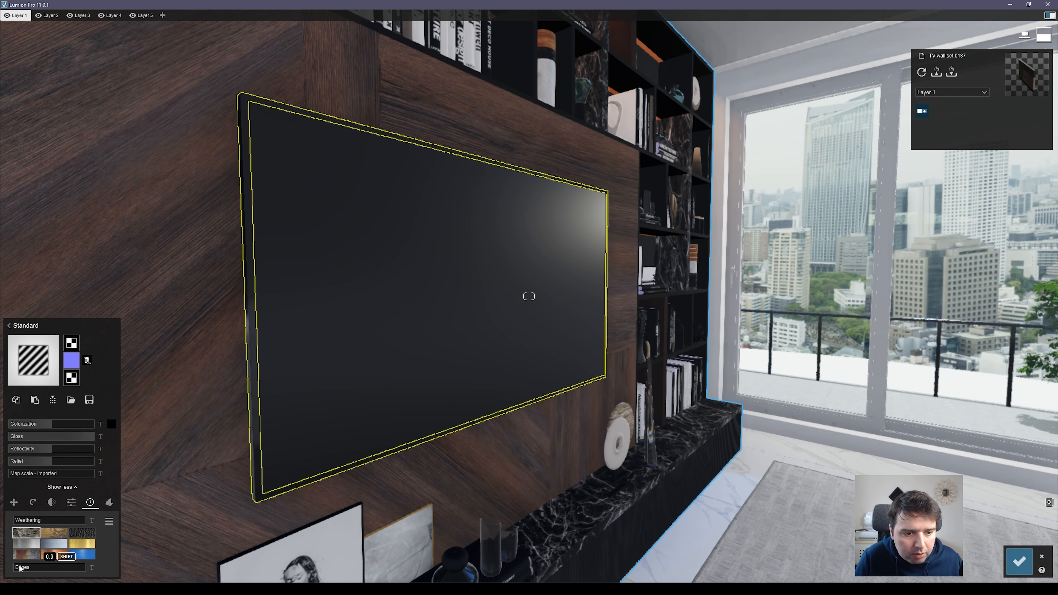
left_click_drag(22, 565, 21, 566)
key("s")
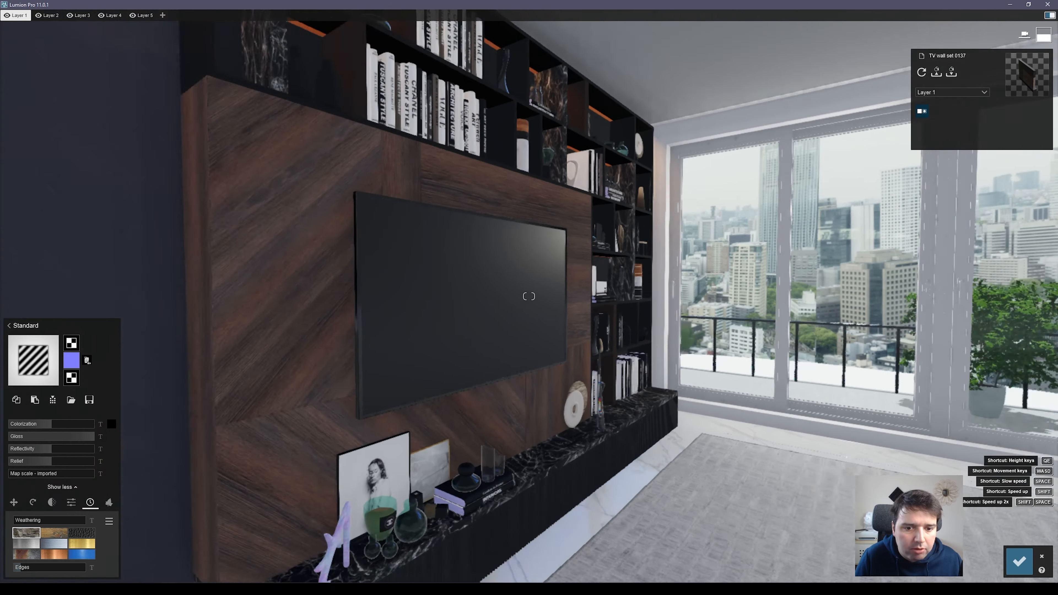
Step: Open the colour choice of the TV frame's material and save the material edits
key("w")
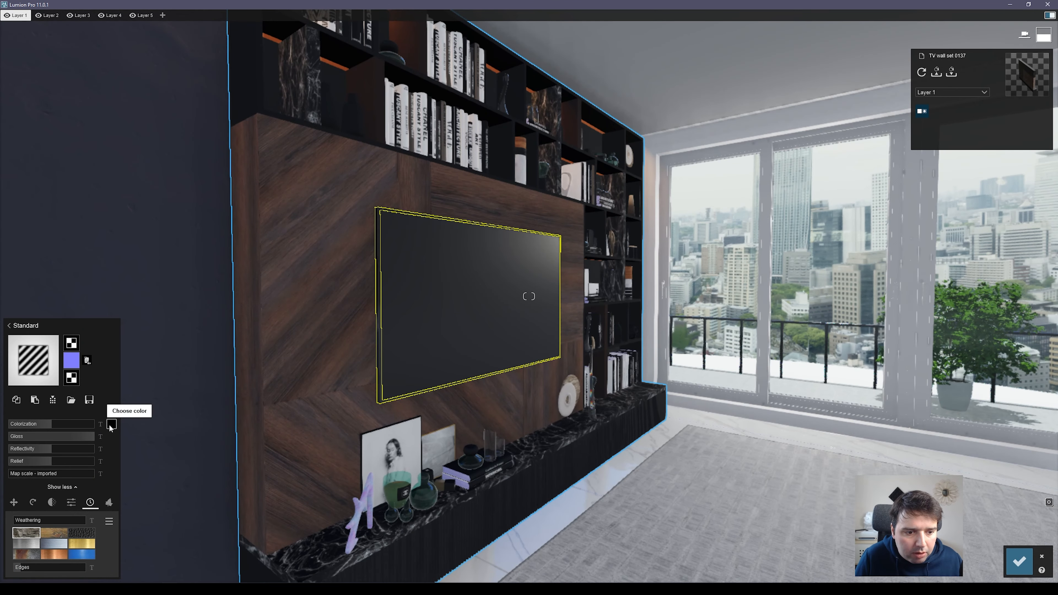
left_click(111, 424)
left_click(1019, 561)
Step: Restore the camera of the 1 - Photo shot in Photo mode and render it at Desktop size, 1920x1080, as file 05
left_click(1004, 540)
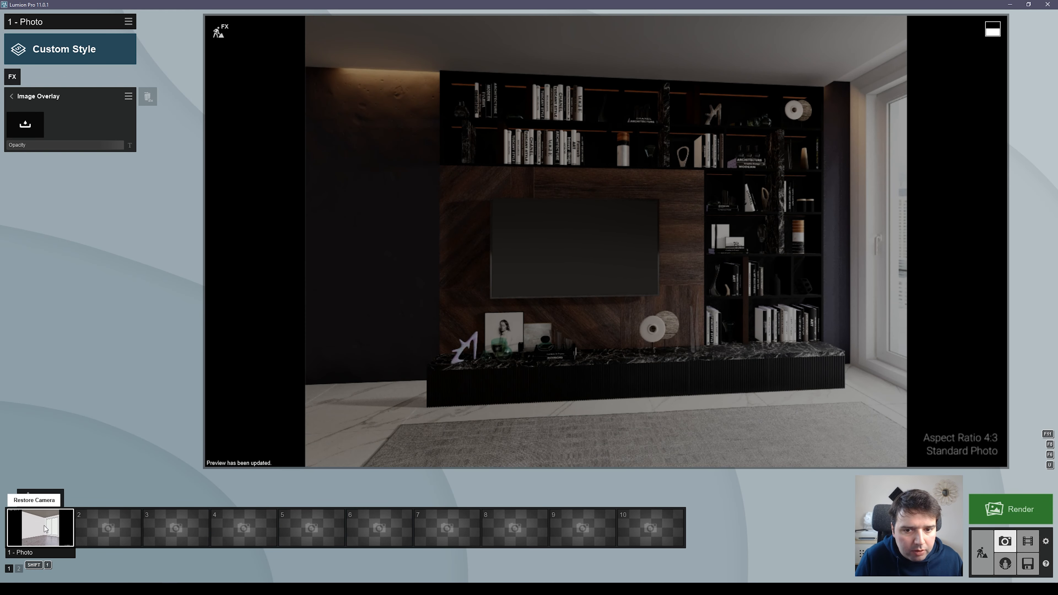
left_click(44, 523)
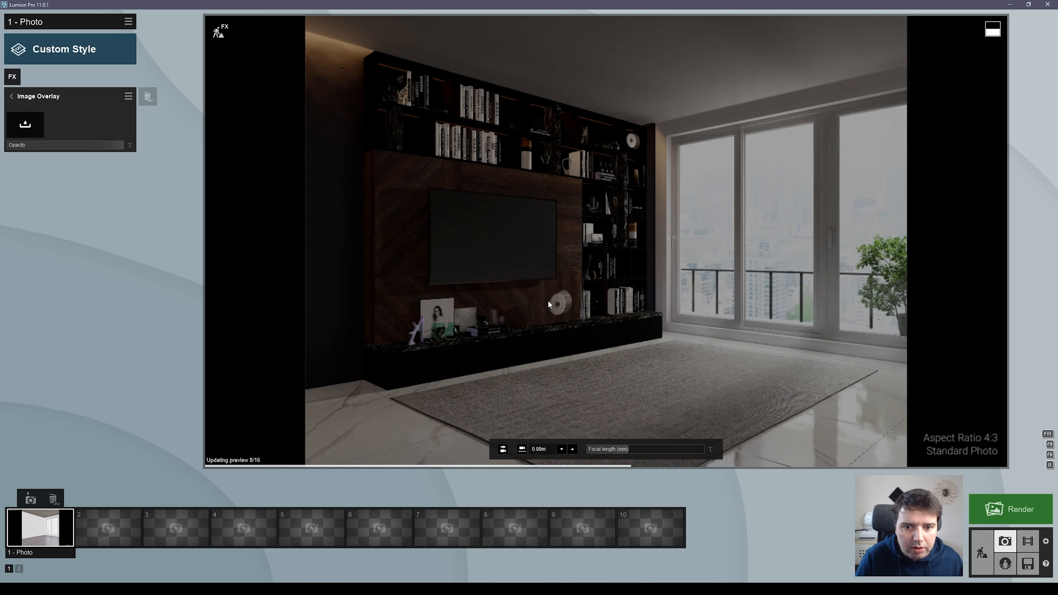
left_click(1010, 509)
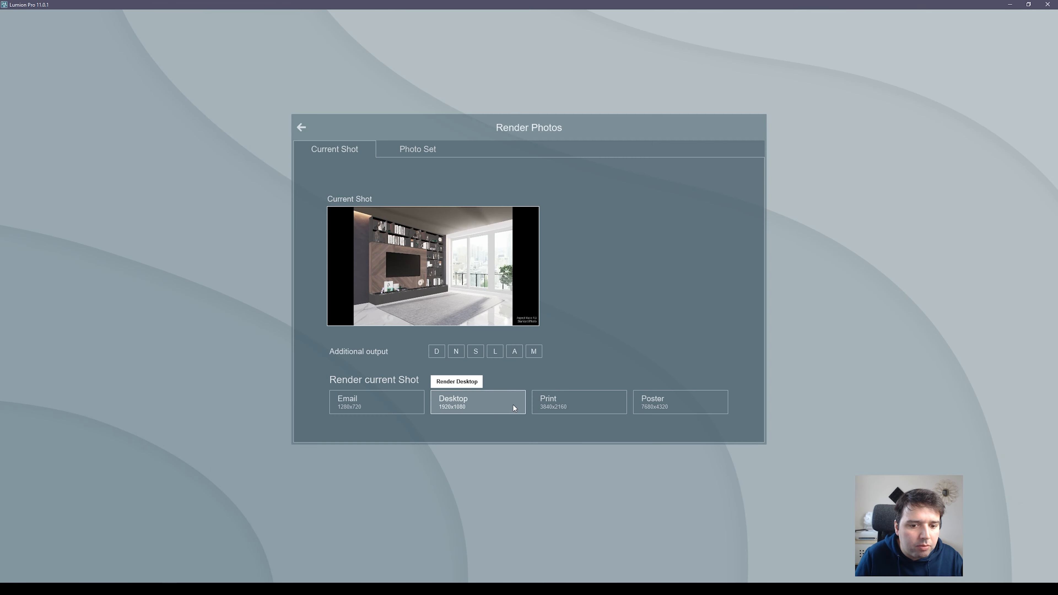
type("05")
key("Return")
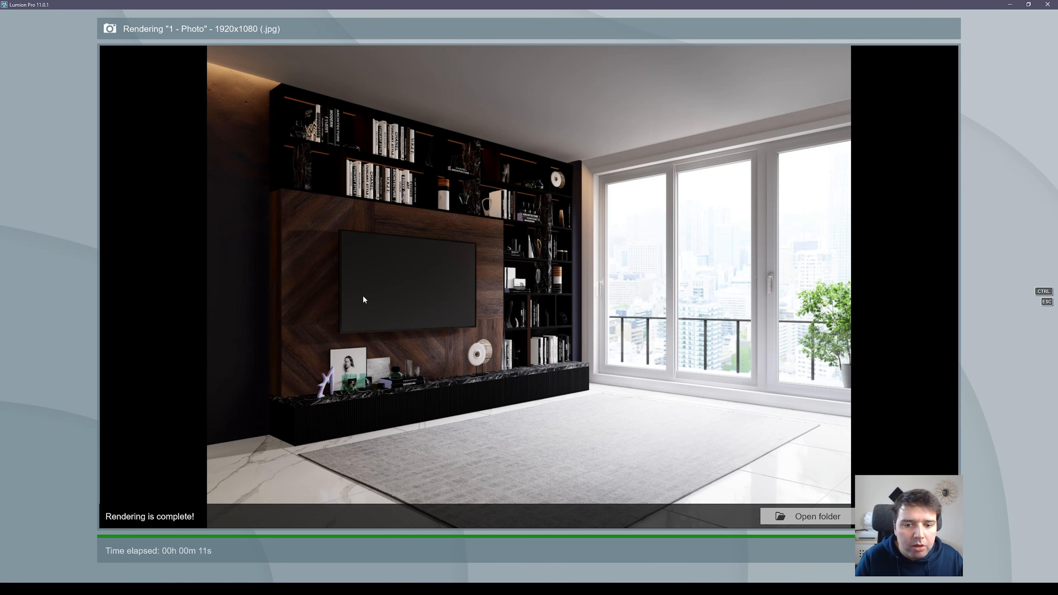
key("Escape")
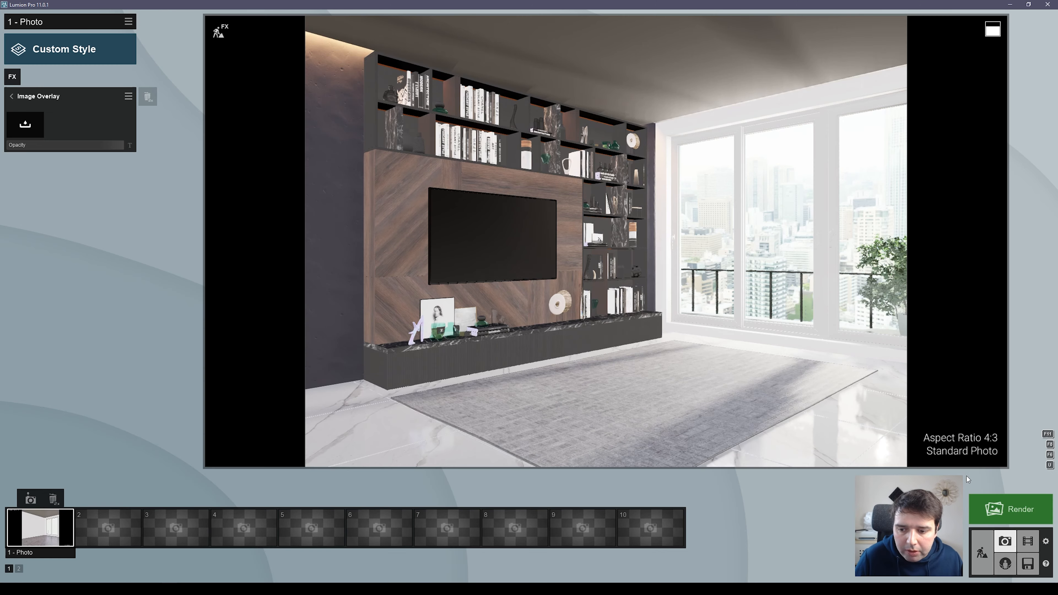
Step: Return to Build mode and select the white book's material on the lowest bookshelf for inspection
left_click(984, 548)
key("w")
key("d")
right_click_drag(666, 296, 502, 323)
key("w")
left_click(502, 323)
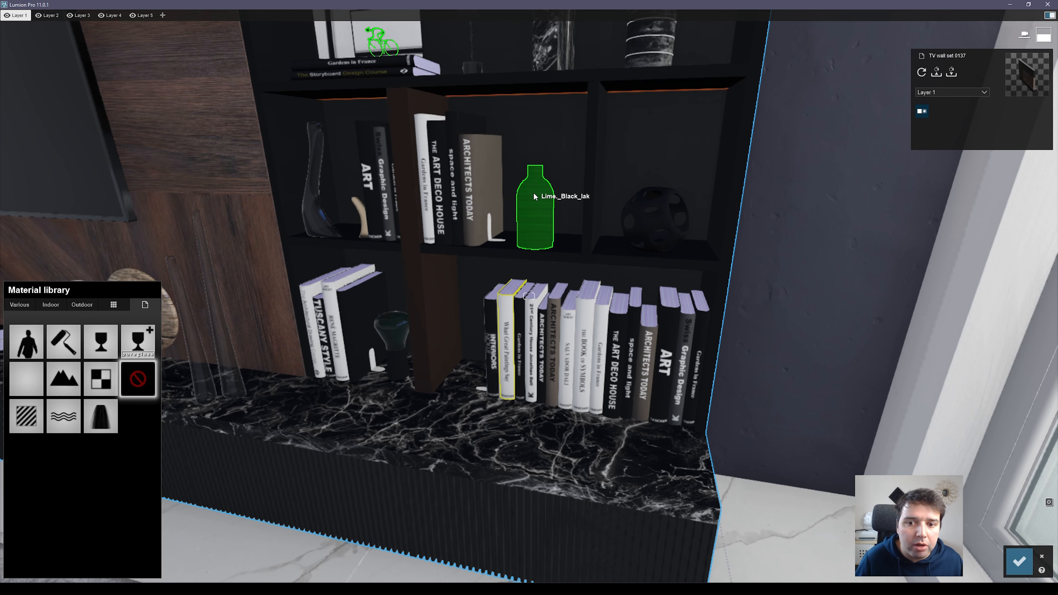
Step: Assign a Standard material to the wood panel behind the TV and create a normal map from its colour map
right_click_drag(560, 124, 708, 124)
key("w")
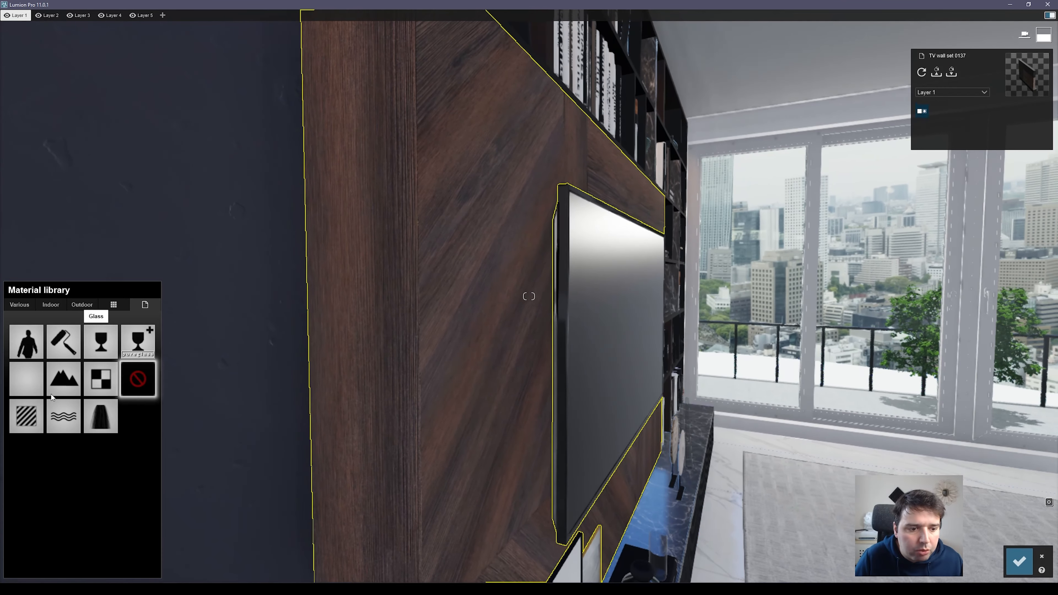
left_click(27, 429)
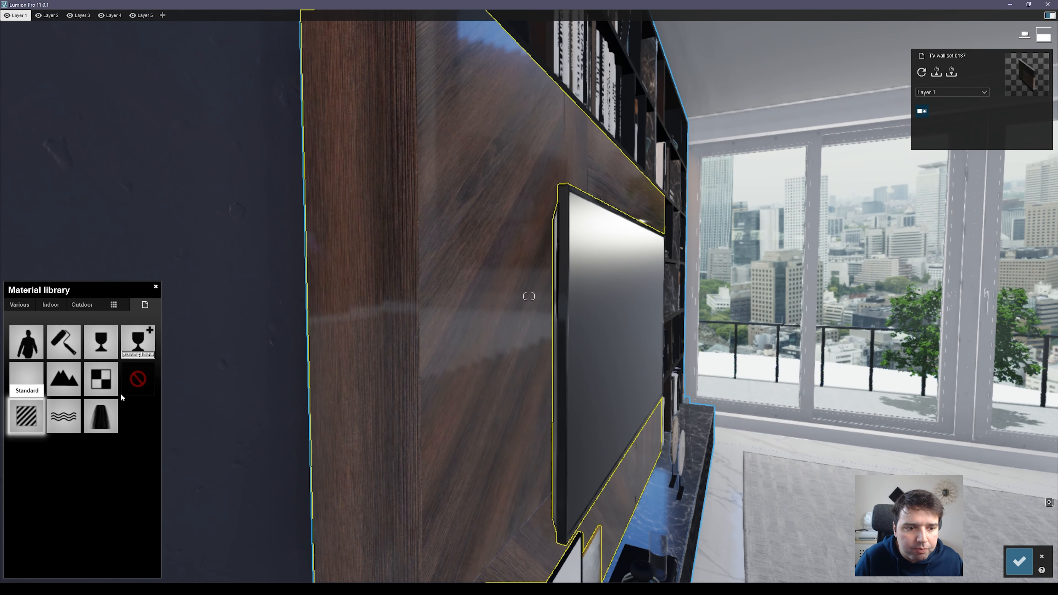
left_click(87, 359)
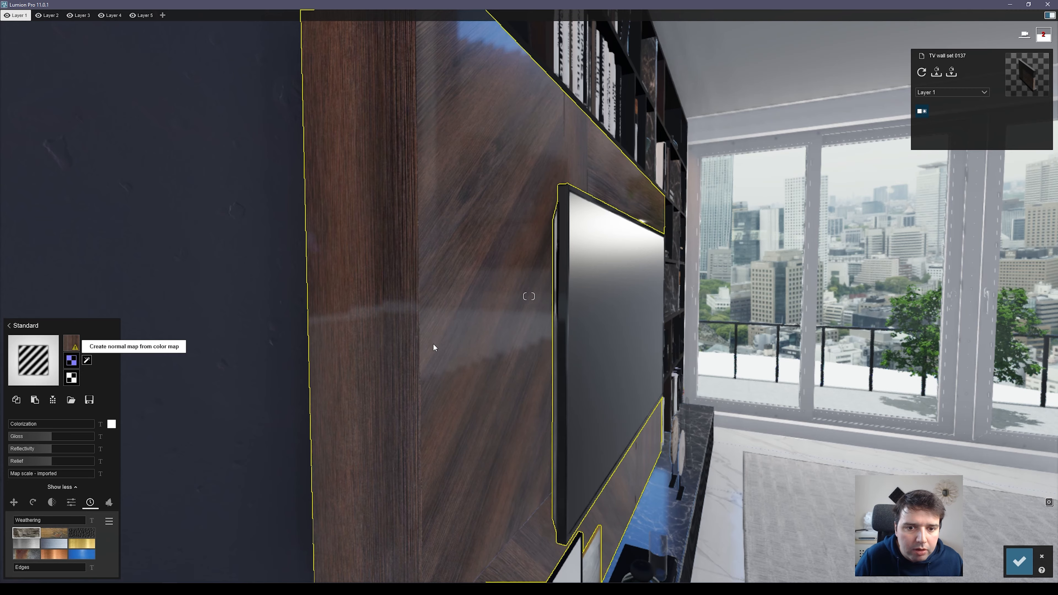
left_click(87, 360)
Step: Lower the relief of the wood panel's material and adjust its gloss and reflectivity
right_click_drag(363, 359, 401, 349)
key("a")
key("d")
key("w")
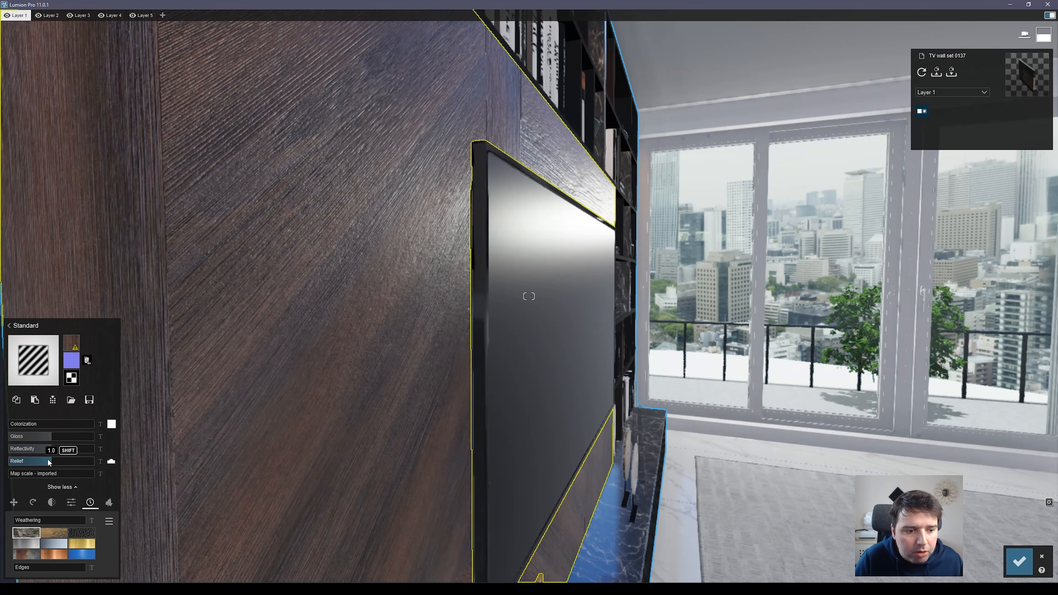
left_click_drag(50, 461, 16, 462)
right_click_drag(195, 437, 260, 427)
key("s")
key("a")
key("d")
key("w")
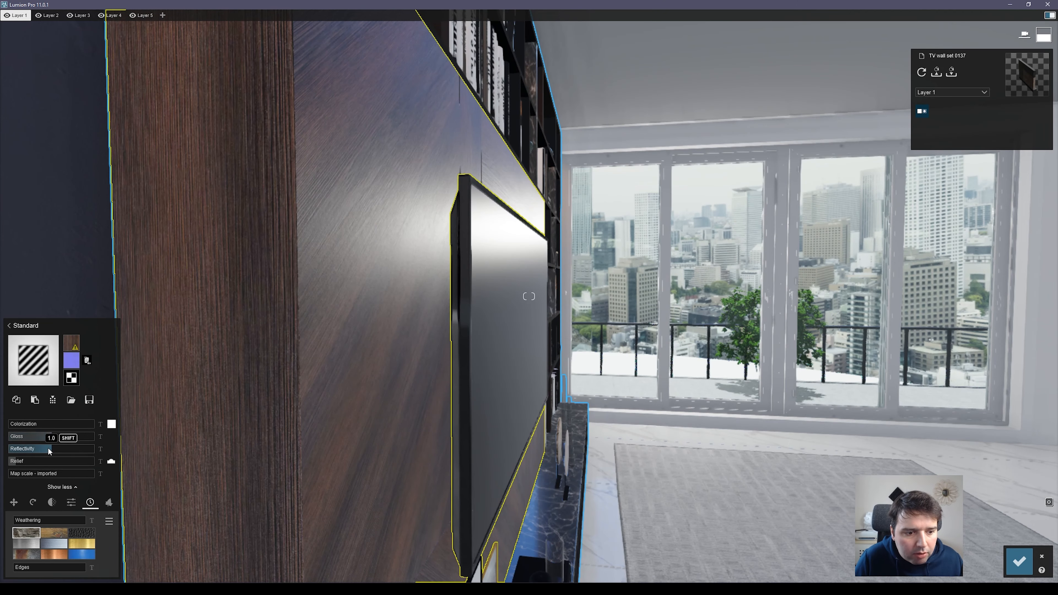
left_click_drag(46, 436, 21, 448)
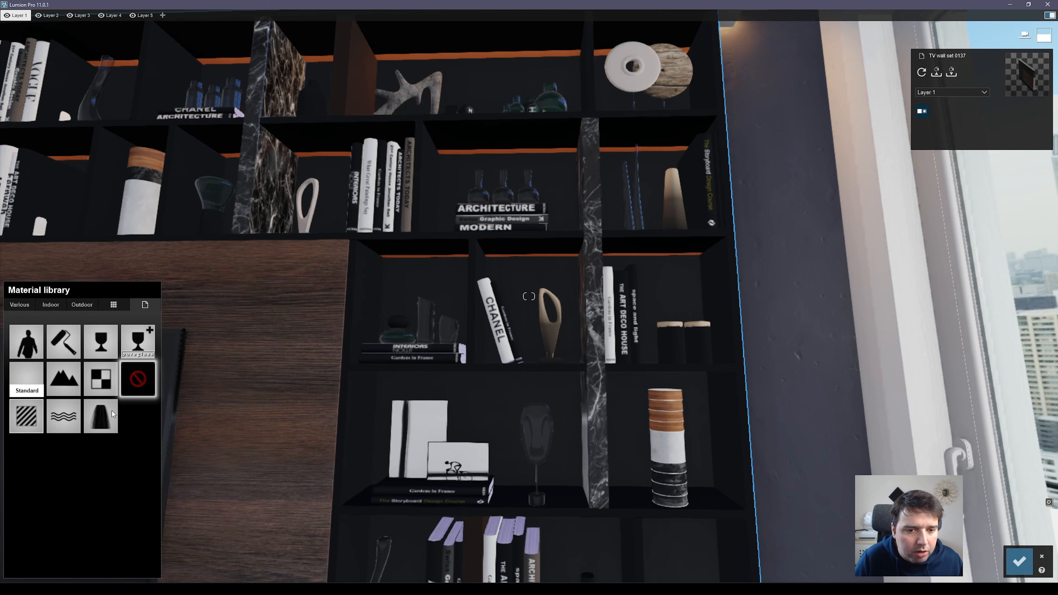
Step: Assign a Standard material to the black shelving and reduce its weathering edges value to the minimum
left_click(26, 416)
left_click(110, 424)
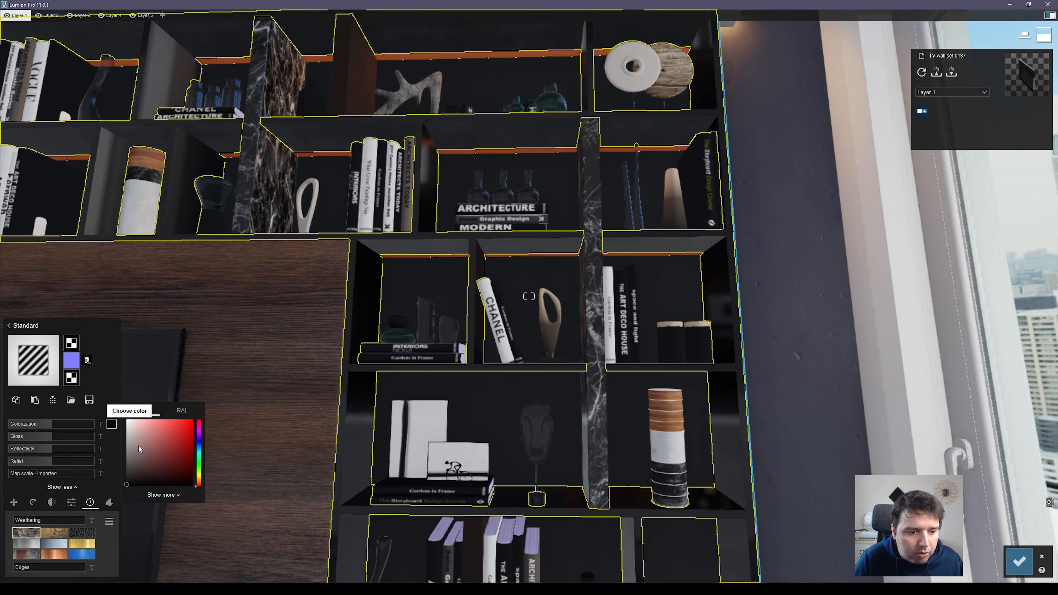
key("w")
right_click_drag(529, 296, 383, 279)
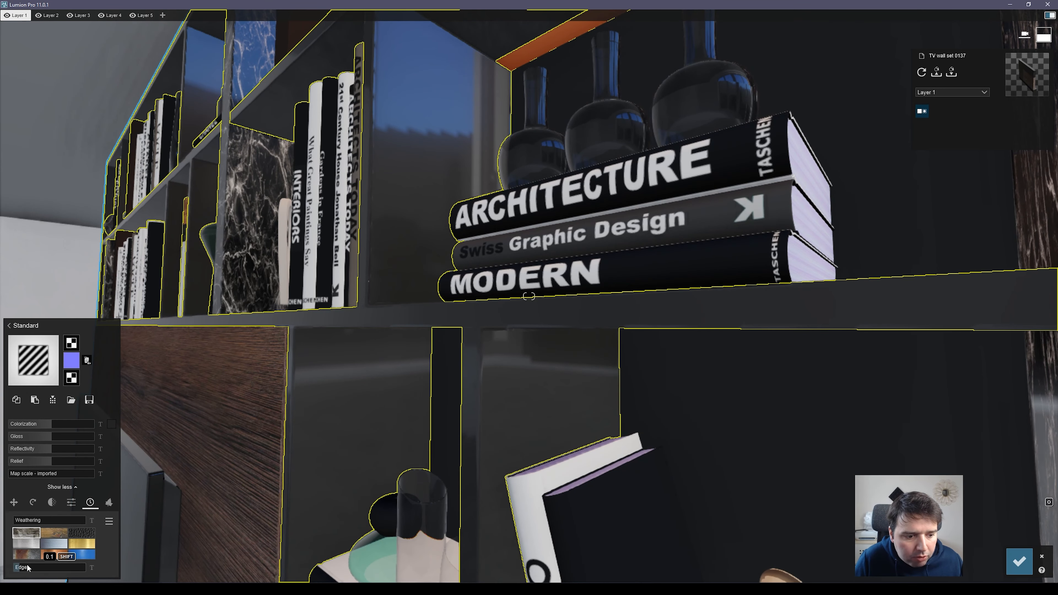
left_click_drag(28, 567, 1, 570)
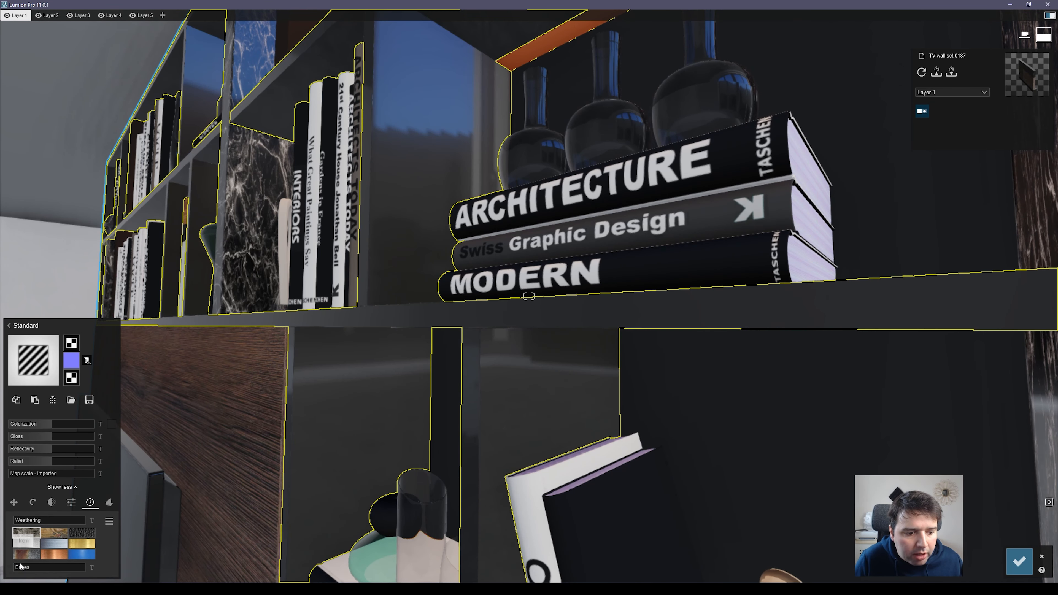
Step: Adjust the gloss and reflectivity of the black shelving's material
key("s")
right_click_drag(529, 296, 667, 275)
mouse_move(52, 436)
left_mouse_down()
mouse_move(82, 435)
mouse_move(40, 449)
left_mouse_up()
Step: Assign a Standard material to the marble divider in the shelving
key("d")
right_click_drag(281, 368, 179, 367)
left_click(396, 250)
key("w")
right_click_drag(395, 250, 267, 233)
key("s")
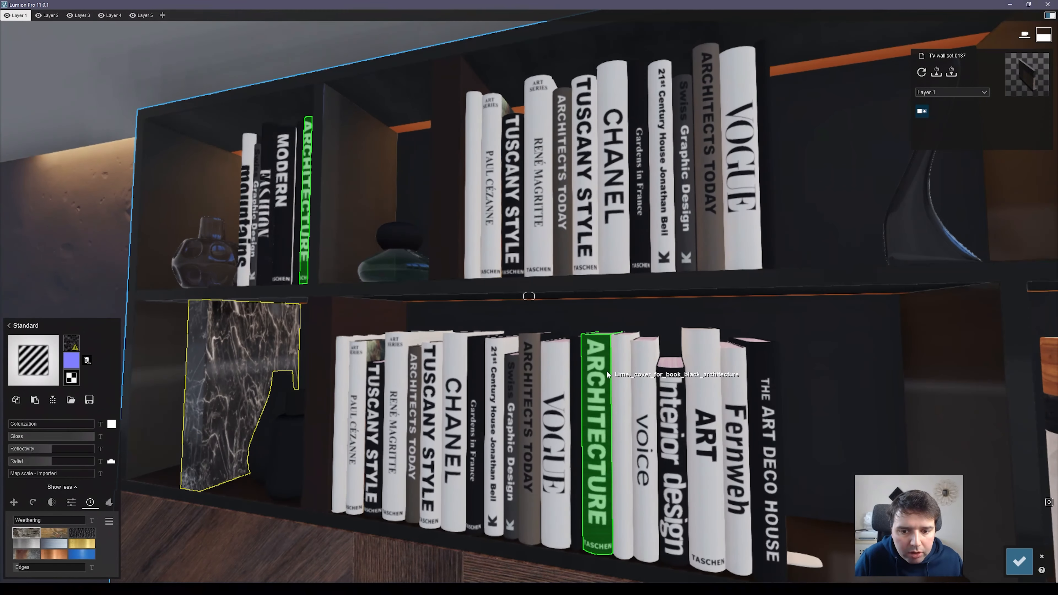
Step: Assign a Standard material to the René Magritte book cover, lower its reflectivity and set its gloss to 0.6
left_click(606, 370)
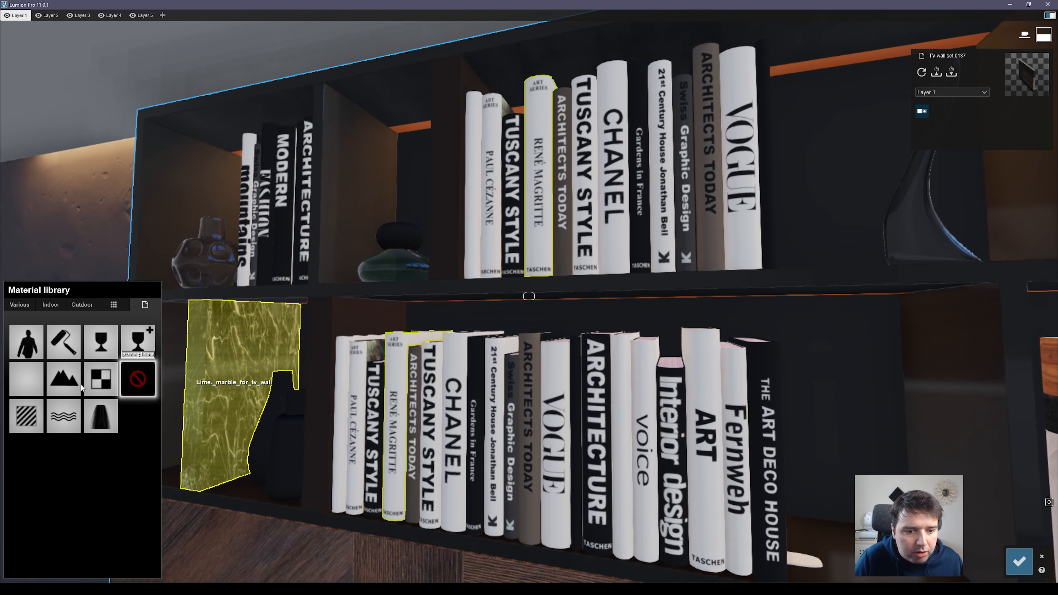
left_click(45, 417)
left_click(25, 448)
left_click(32, 438)
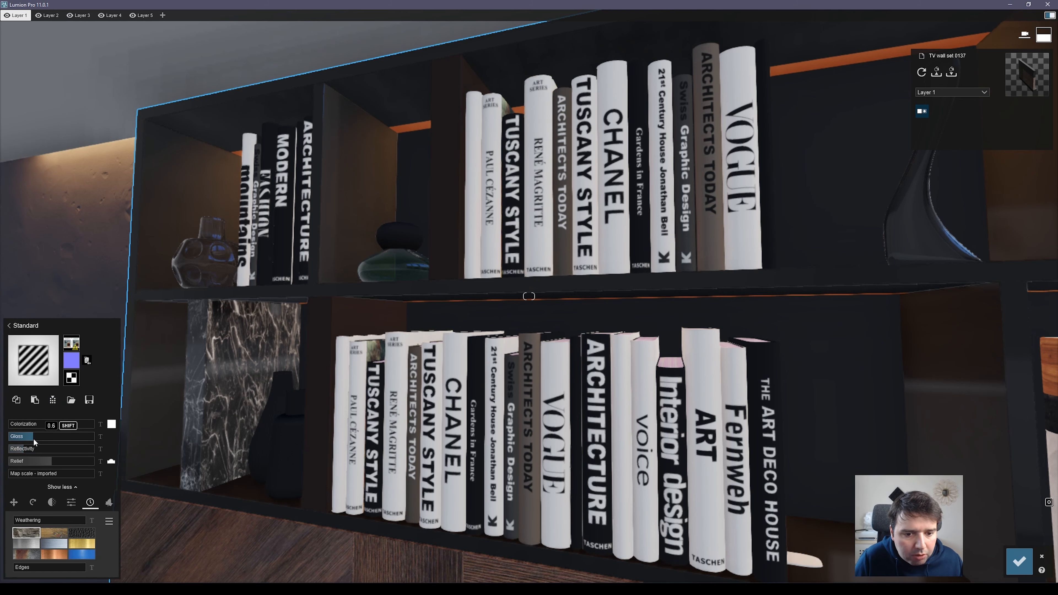
Step: Assign a Standard material to the Gardens in France book cover and lower its gloss and reflectivity
left_click(479, 400)
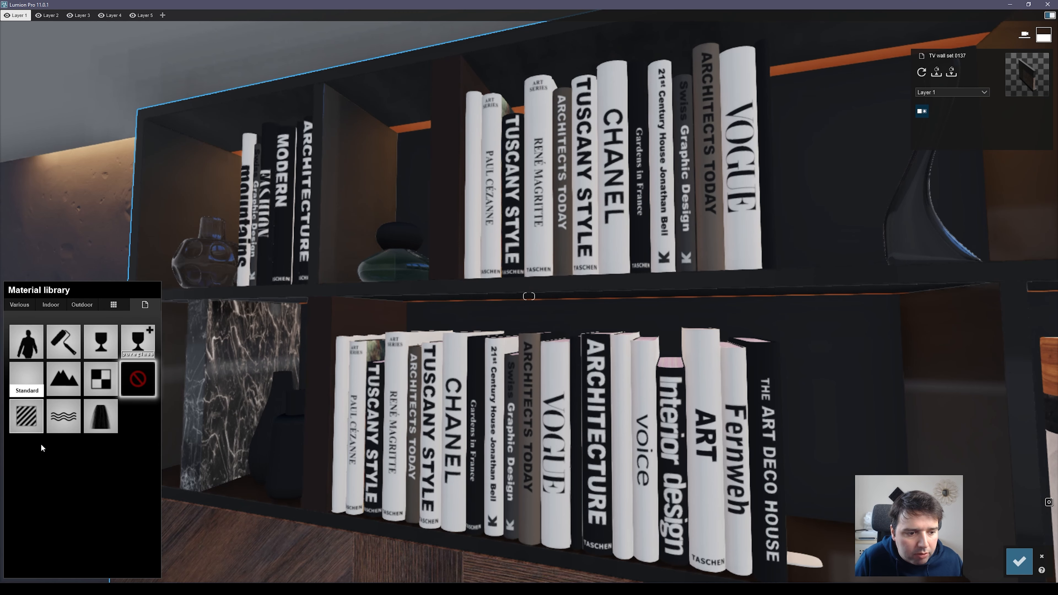
left_click(36, 418)
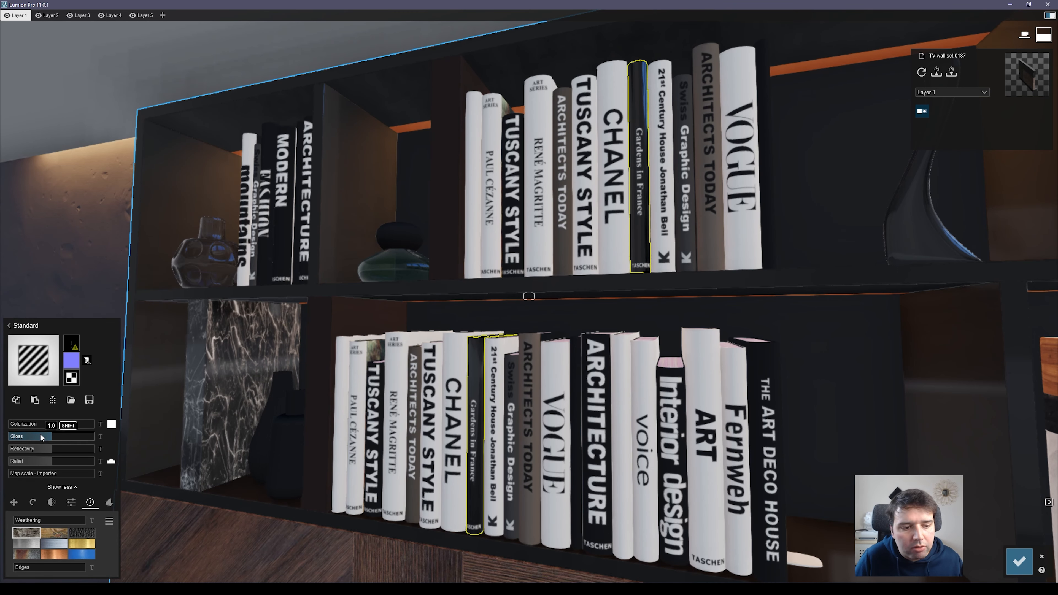
left_click(40, 437)
left_click(33, 448)
Step: Select the Standard material of the orange light strips inside the top shelves and adjust its emissive value
key("s")
right_click_drag(162, 425, 66, 426)
key("w")
key("w")
right_click_drag(528, 296, 528, 250)
left_click(217, 233)
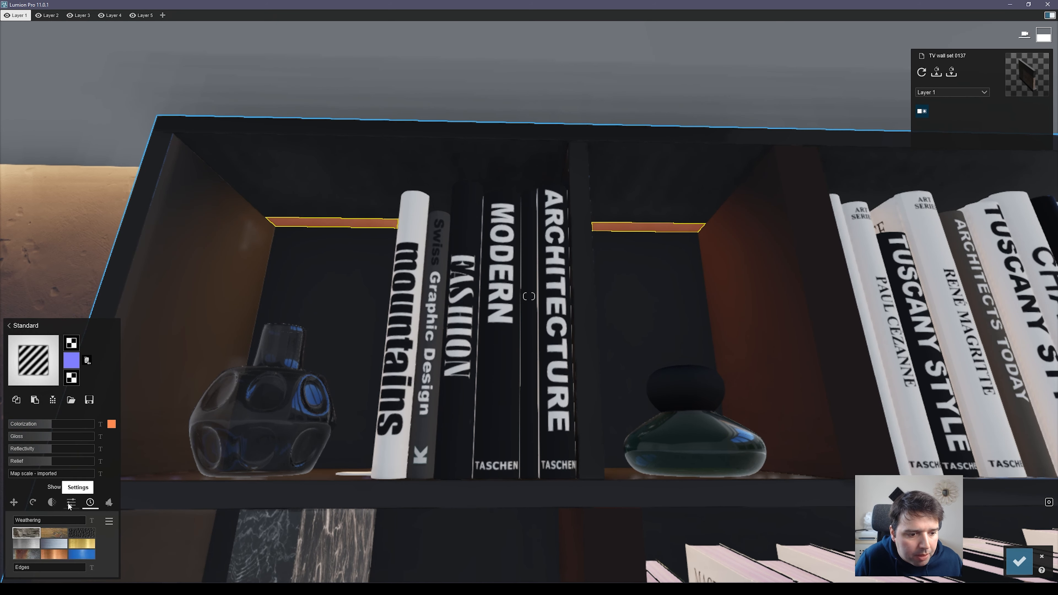
left_click(72, 502)
left_click_drag(25, 521, 27, 518)
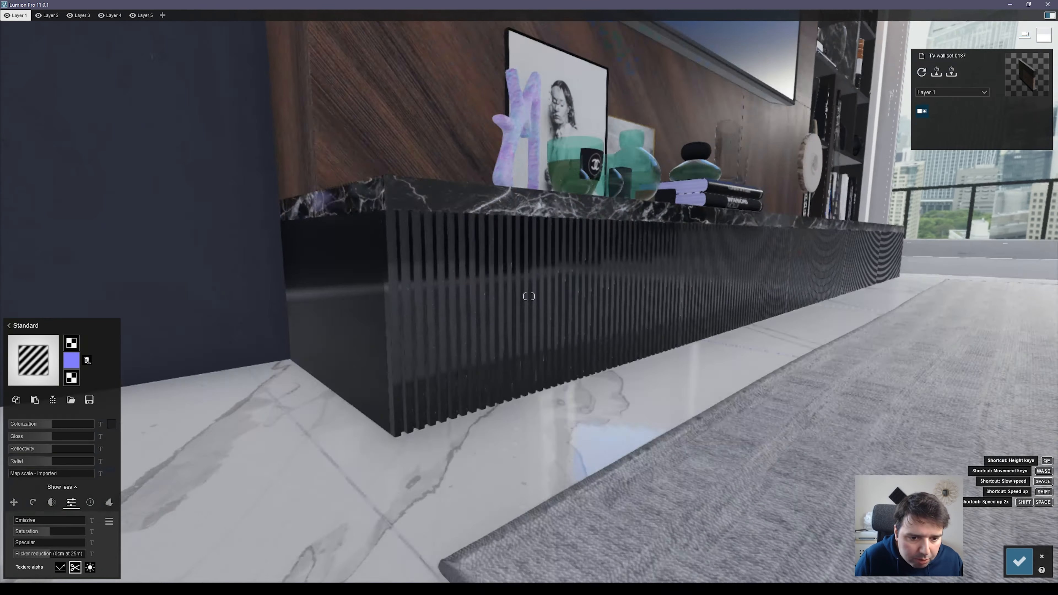
Step: Adjust the weathering value of the fluted TV cabinet front's material
key("q")
key("e")
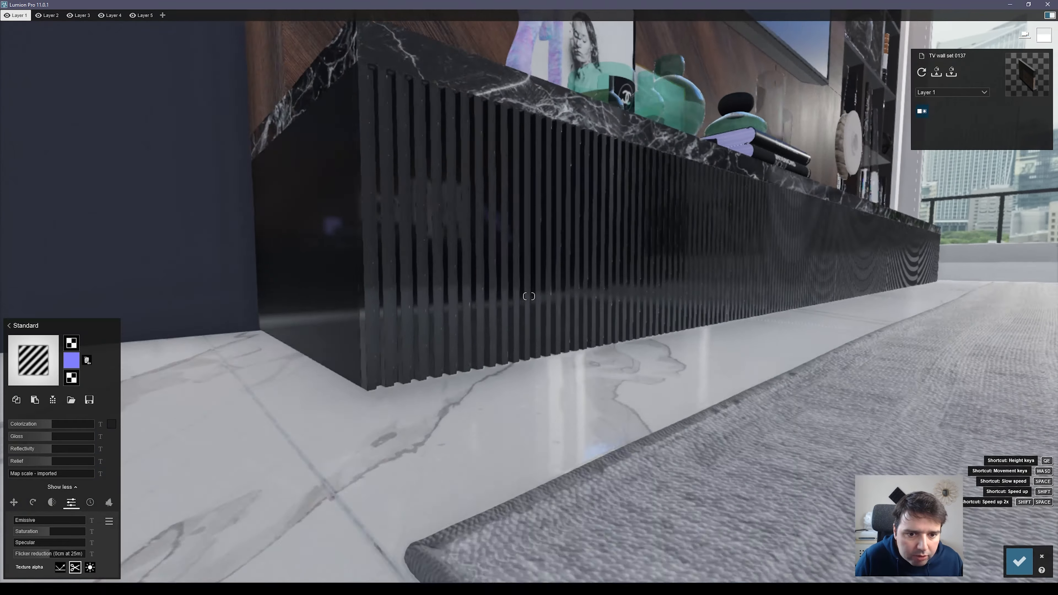
key("w")
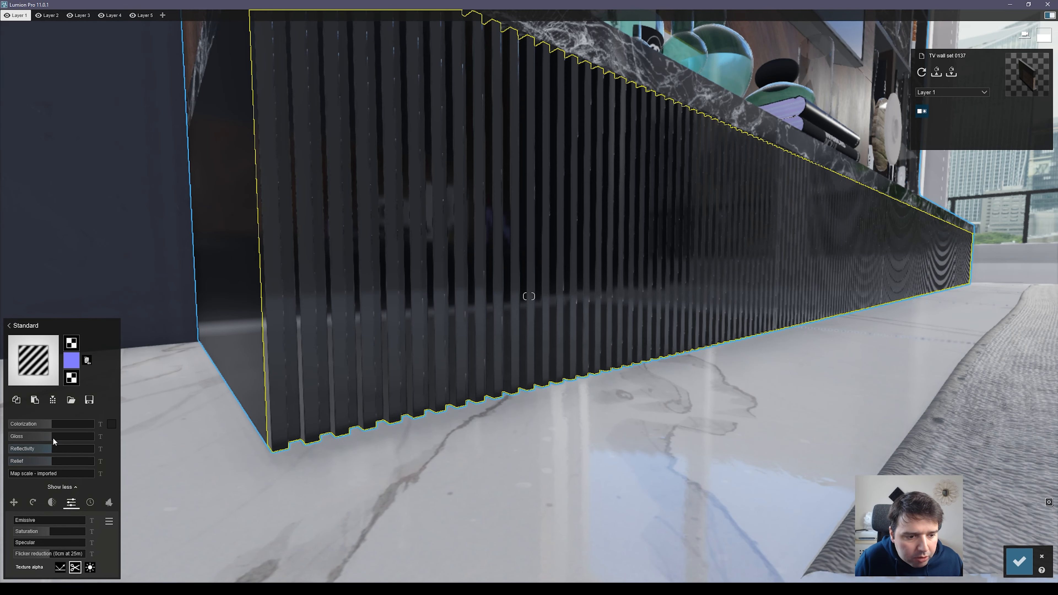
left_click(90, 503)
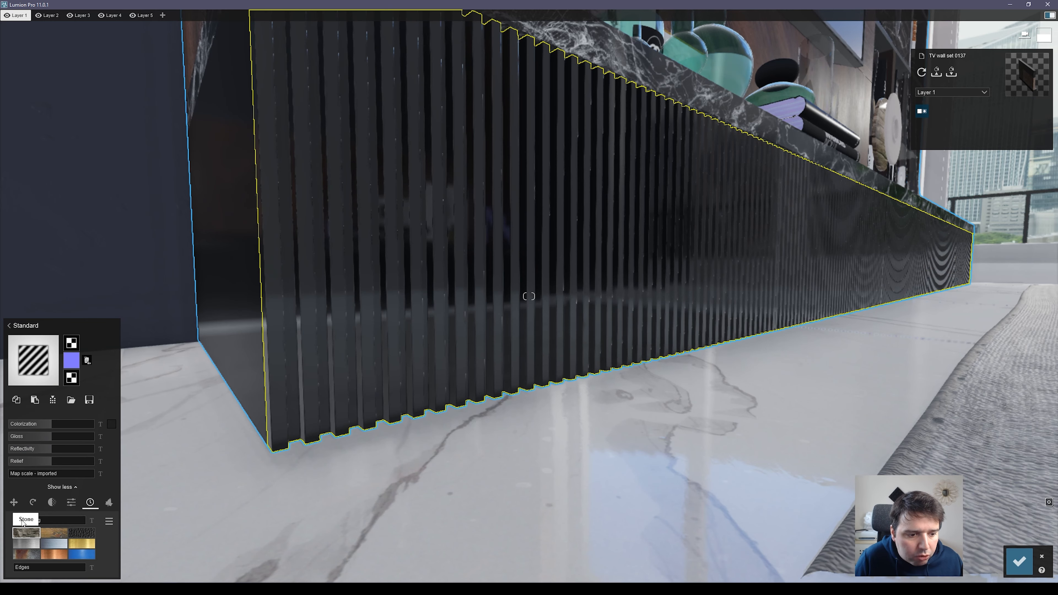
left_click(24, 521)
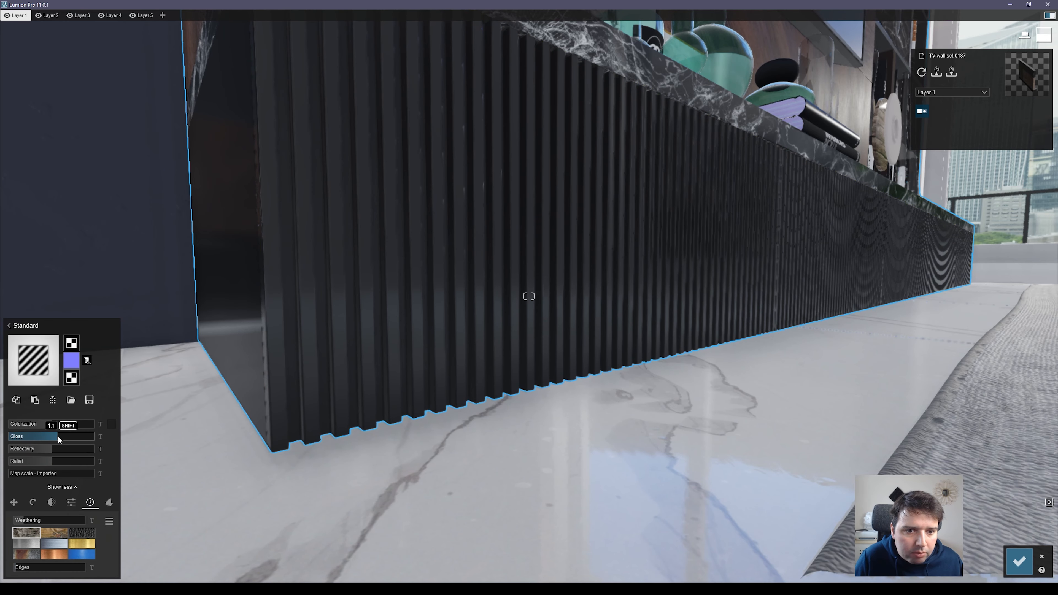
Step: Set the fluted cabinet front's reflectivity to 0.8 and choose a very dark grey as its colour
left_click(42, 448)
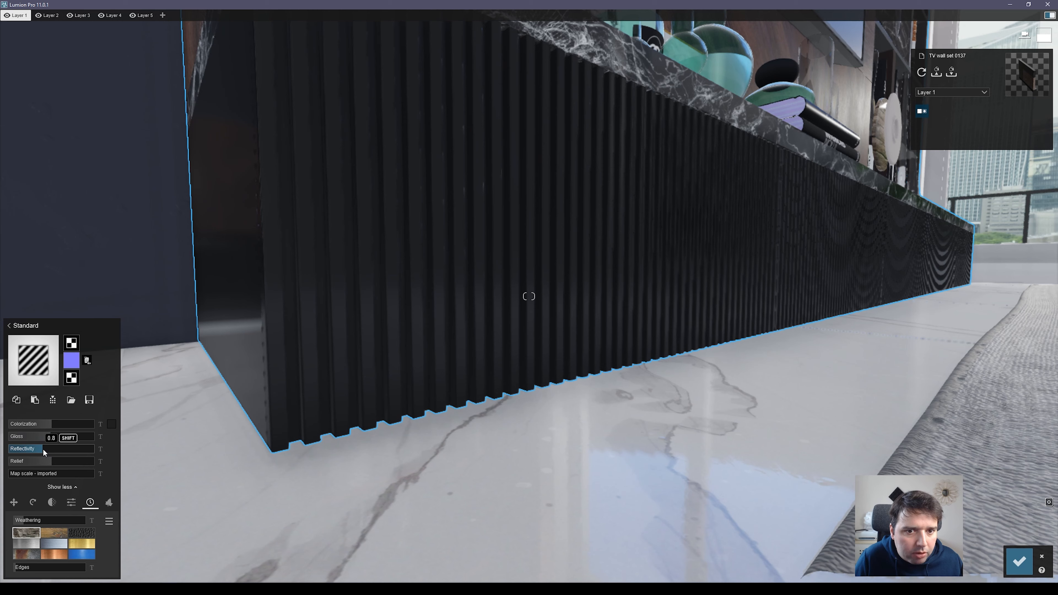
left_click(112, 423)
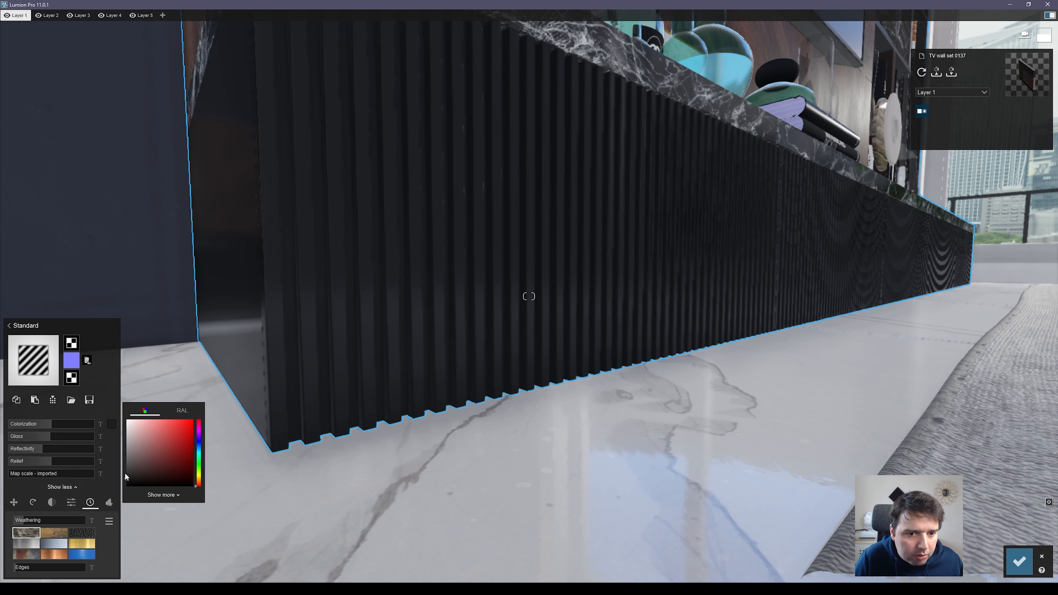
left_click(126, 473)
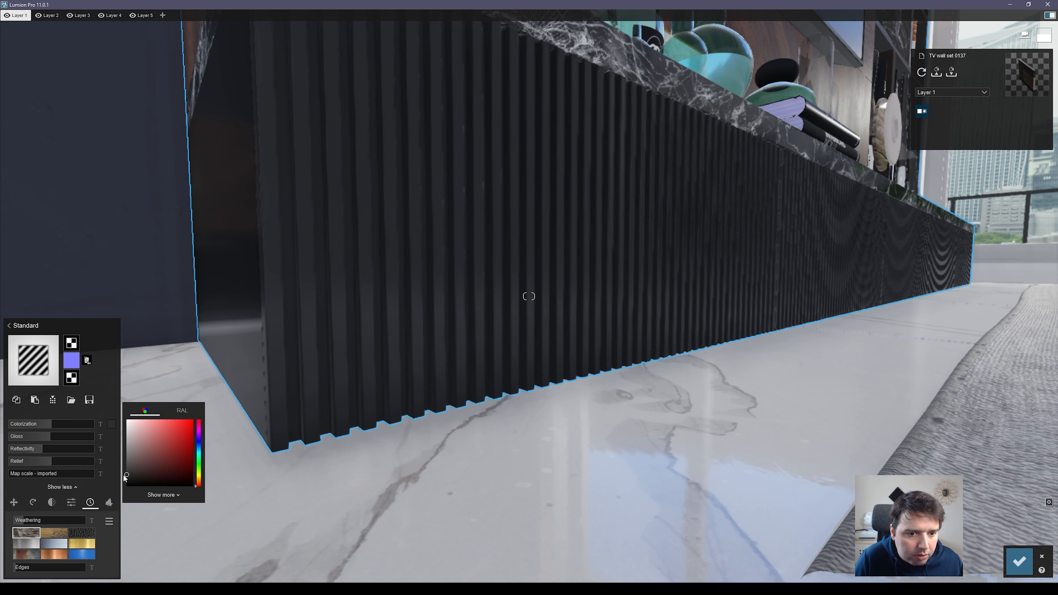
Step: Render the current photo shot again at Desktop size, 1920x1080
left_click(222, 314)
key("s")
right_click_drag(223, 315, 222, 354)
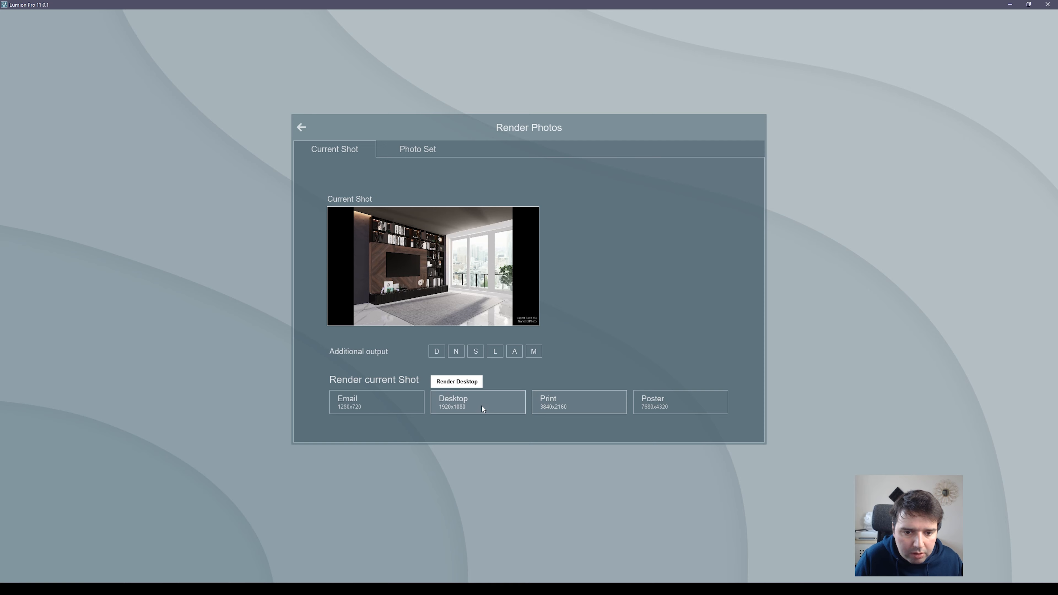
left_click(480, 404)
key("Return")
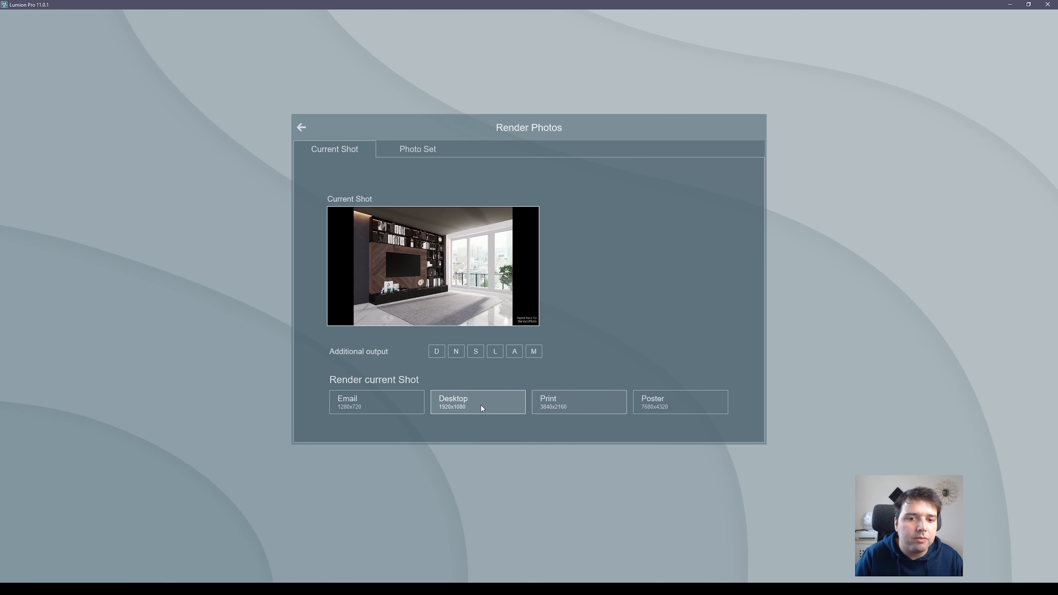